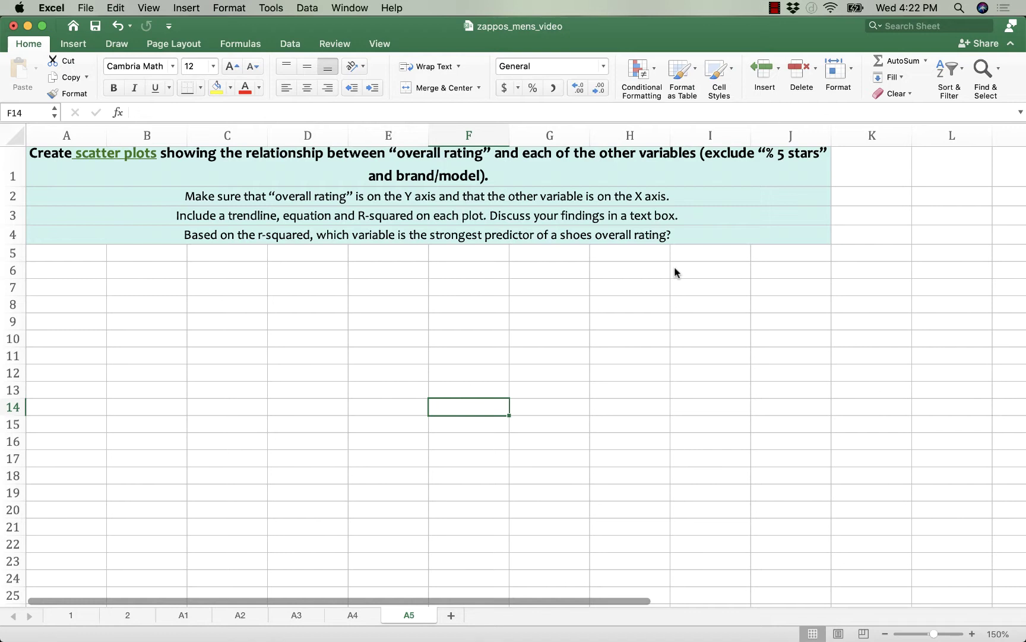
Step: Read the four A5 instructions: scatter plots, axes, trendline with R², and the strongest-predictor question
click(558, 167)
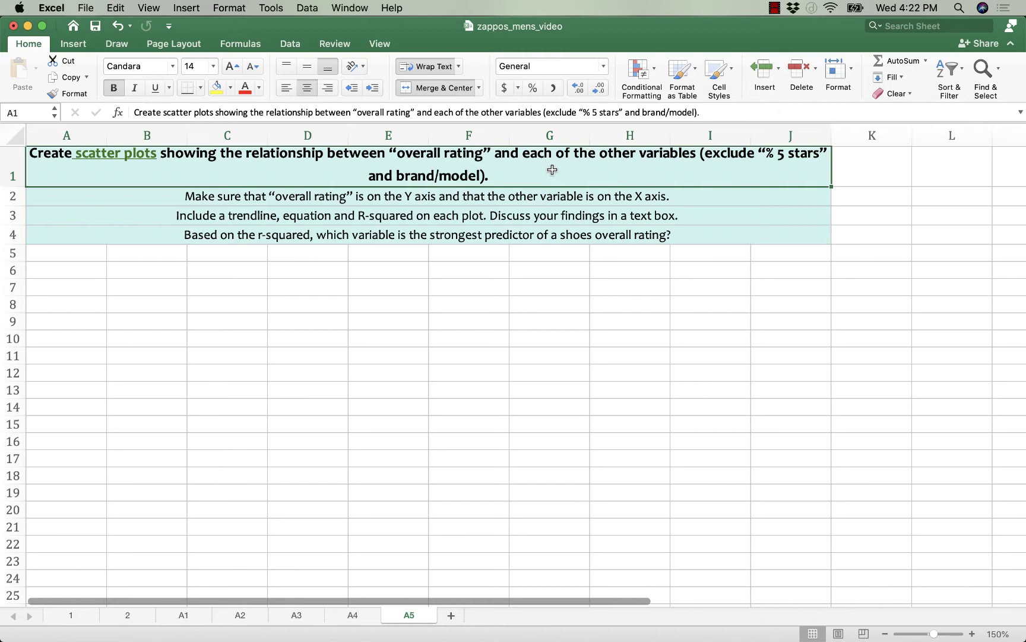
click(343, 195)
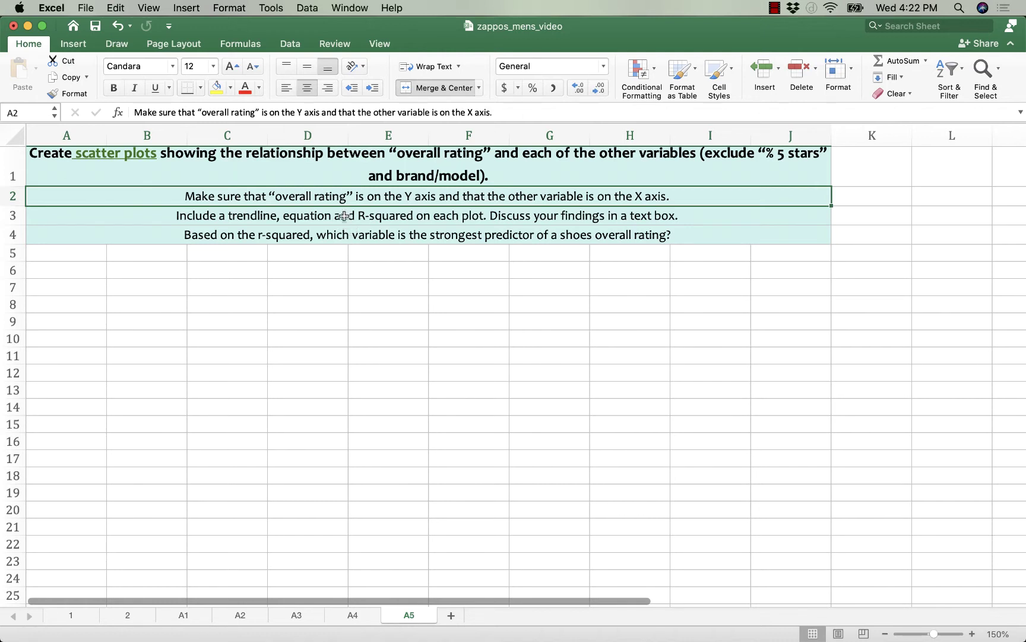
click(345, 216)
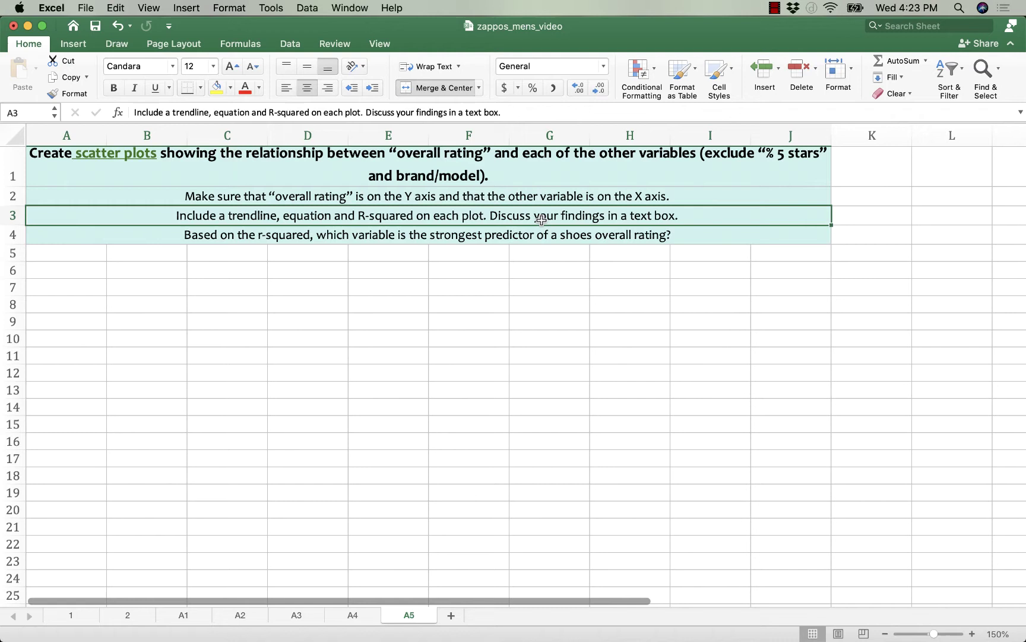
click(531, 240)
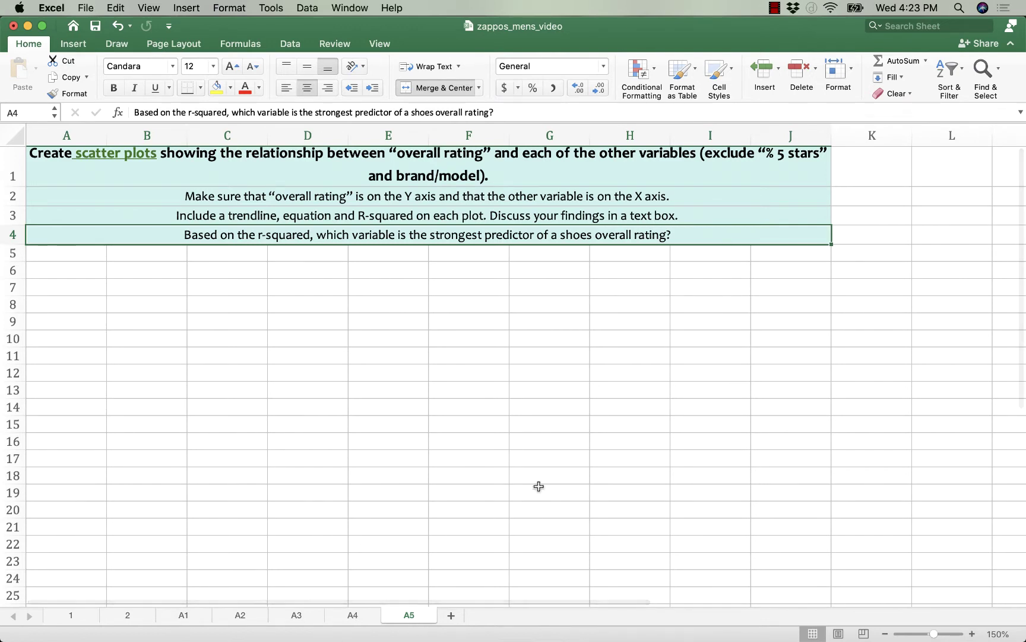
click(129, 616)
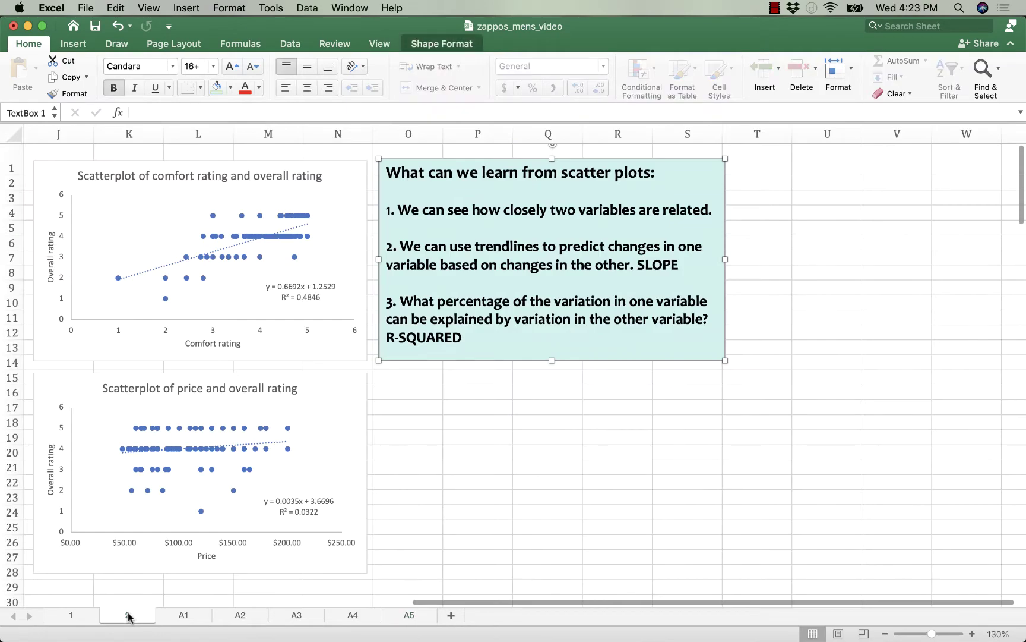
scroll(529, 480, right, 3)
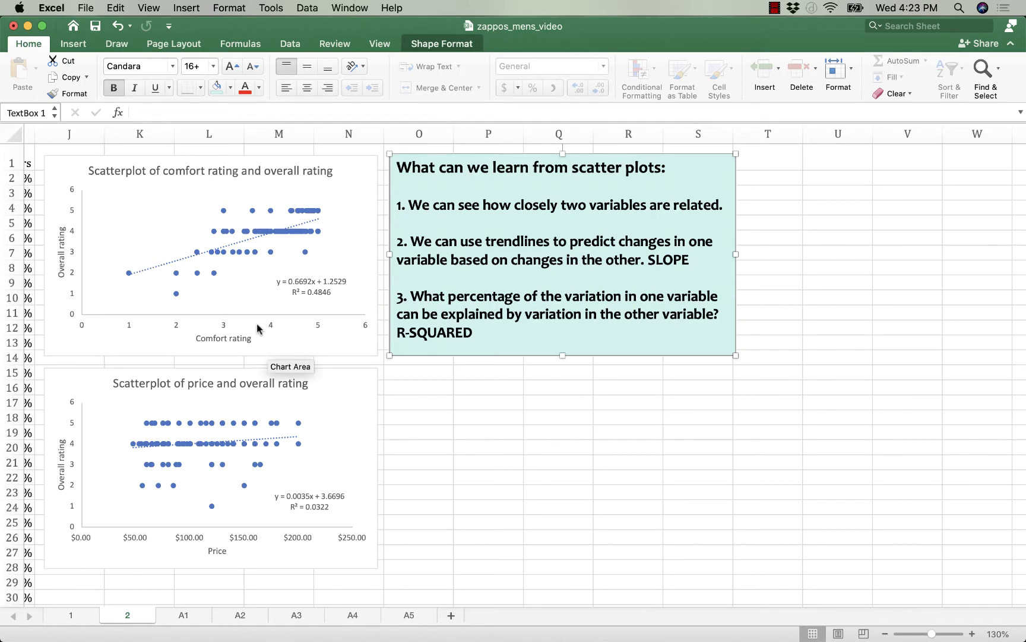
mouse_move(211, 263)
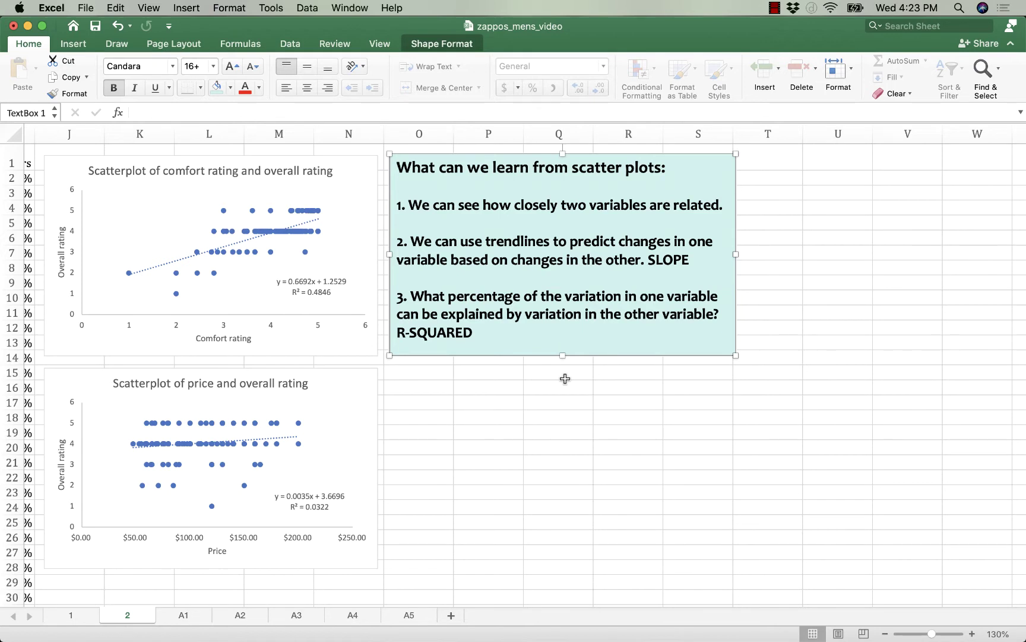
double_click(413, 205)
drag(599, 199, 720, 205)
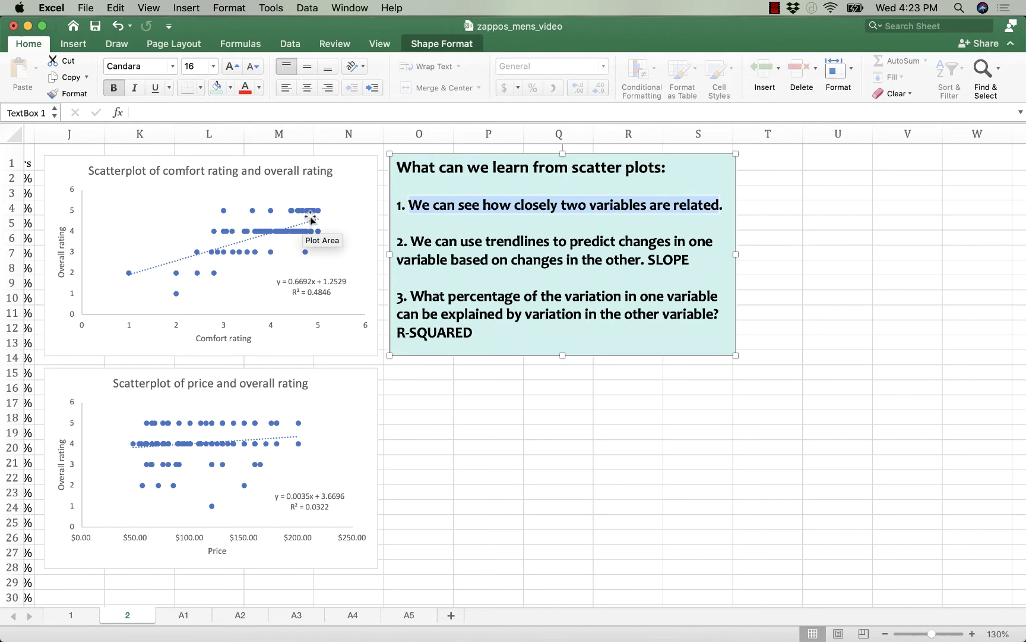
mouse_move(176, 297)
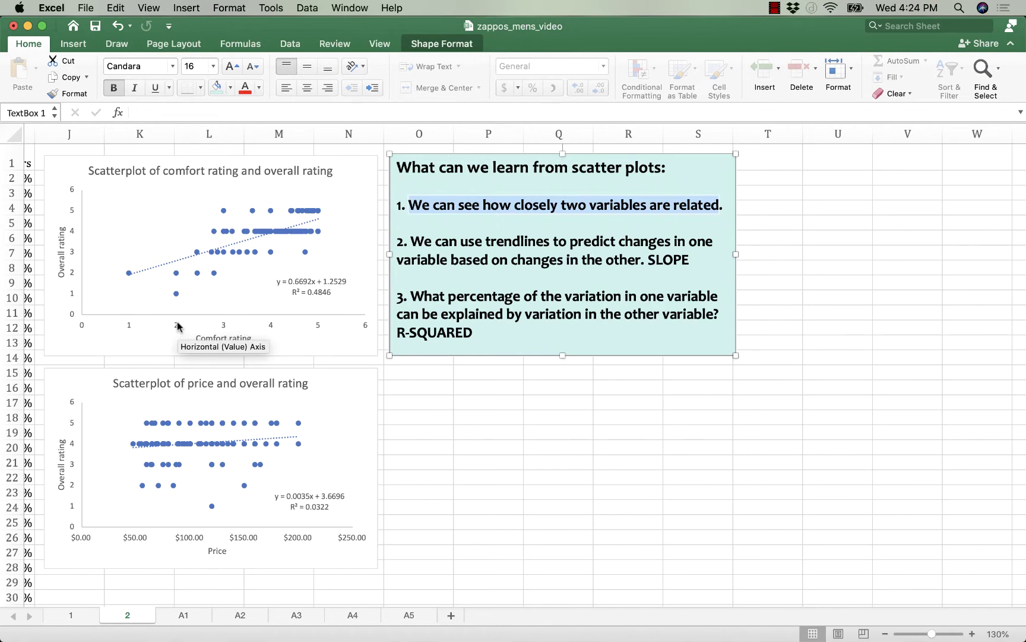
mouse_move(179, 272)
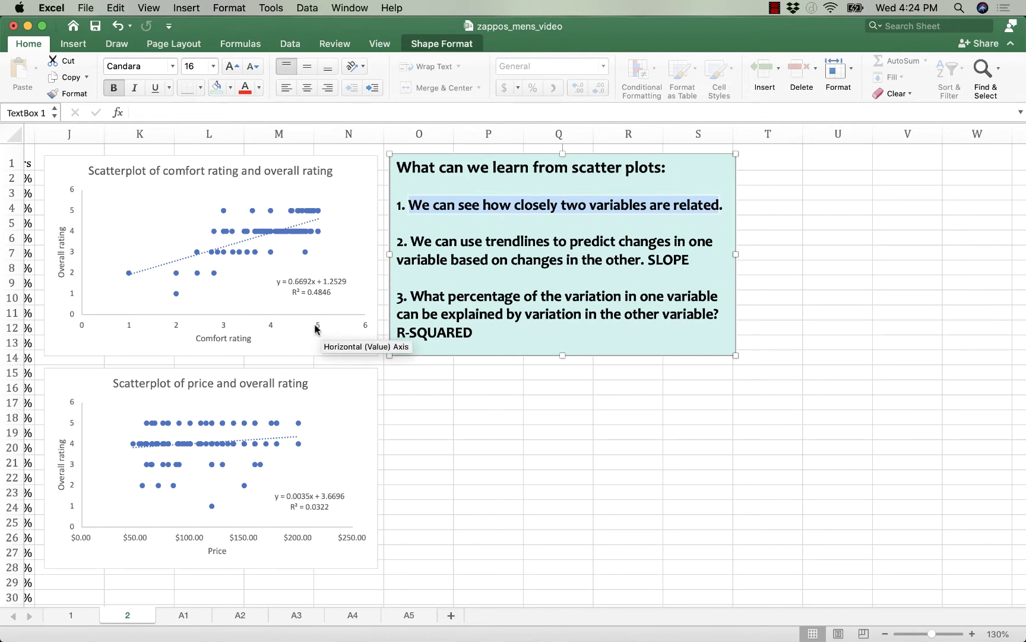
mouse_move(311, 237)
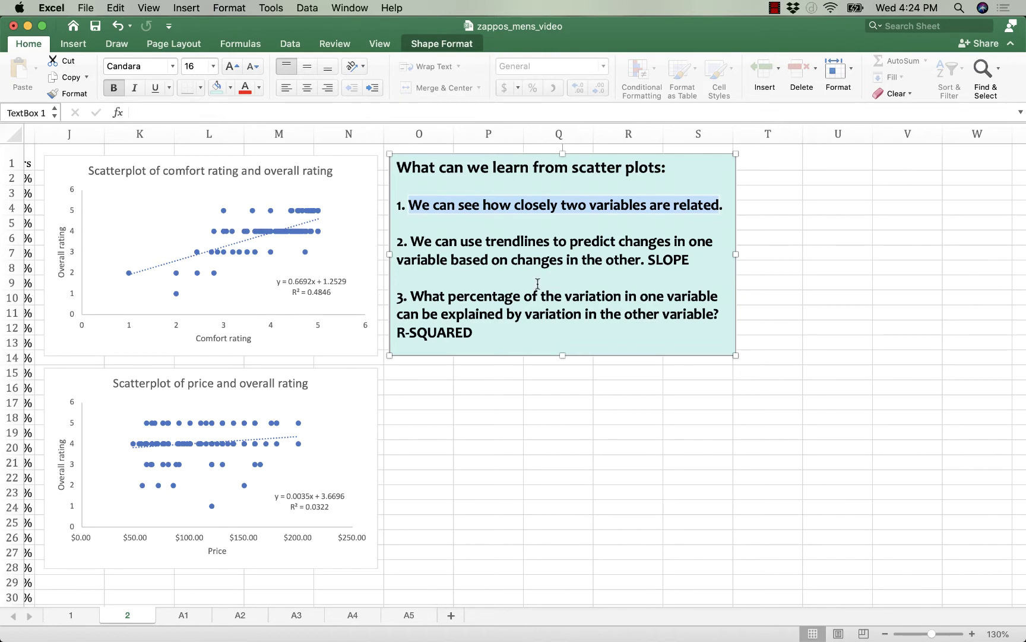
drag(695, 260, 411, 236)
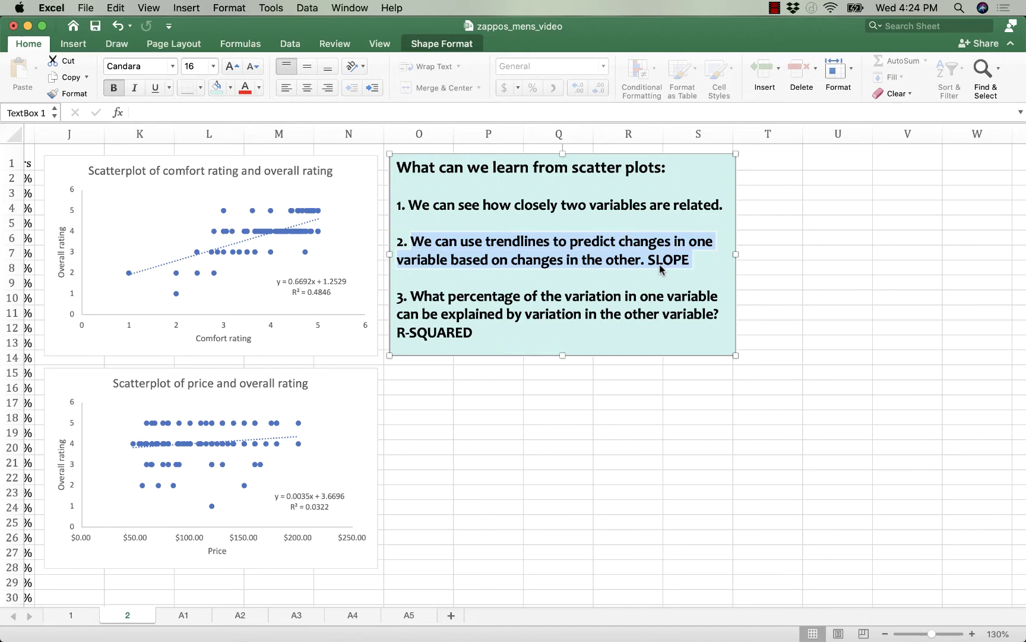
Step: Zoom sheet 2 in to 170% and scroll sideways to show columns H and I
click(972, 633)
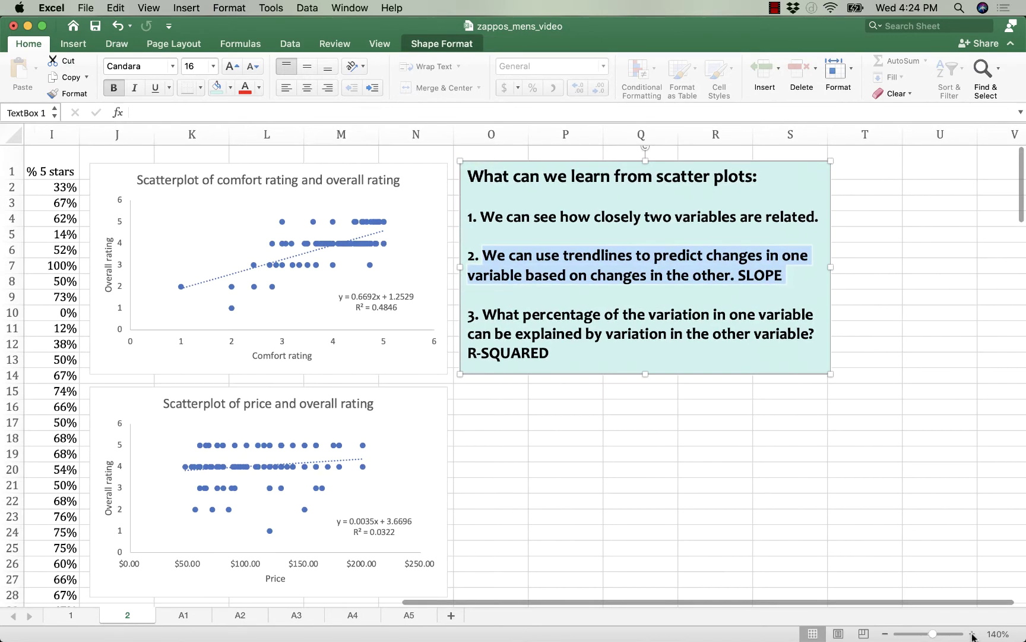
click(972, 634)
click(972, 634)
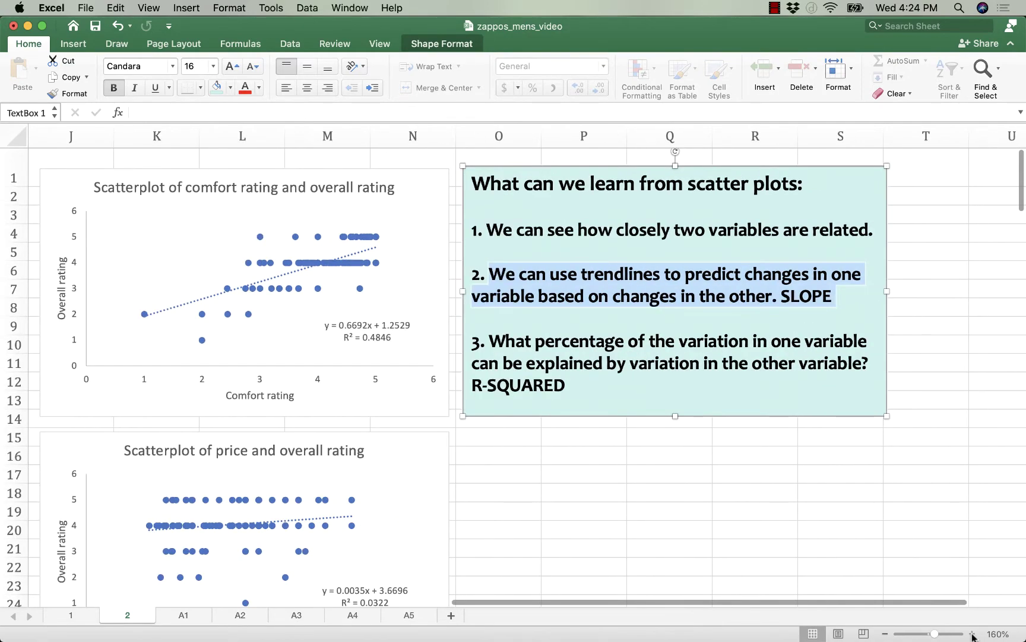
click(972, 634)
scroll(676, 573, left, 5)
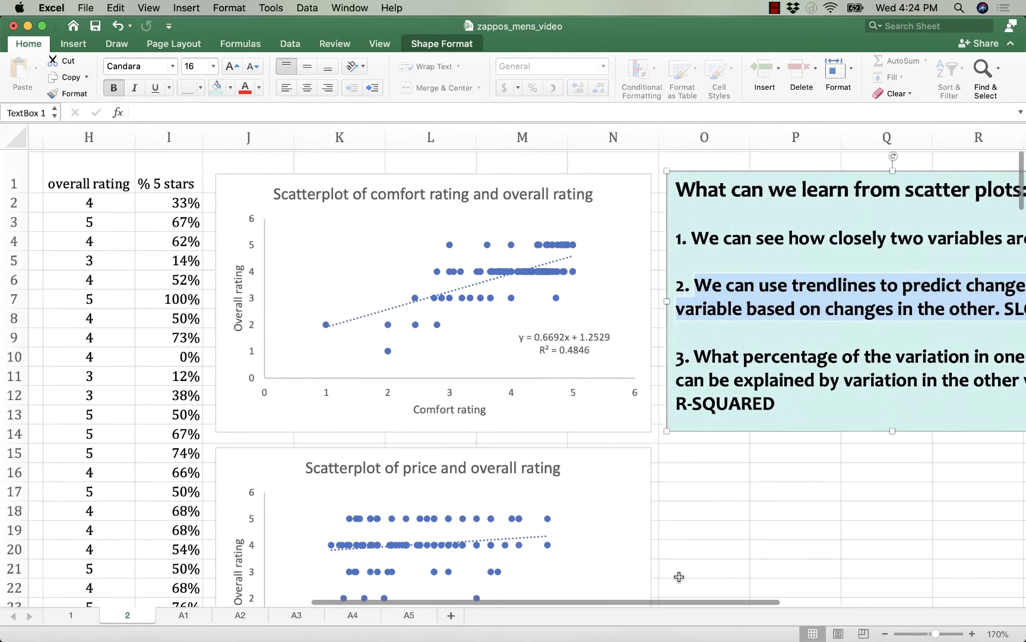
scroll(679, 576, right, 2)
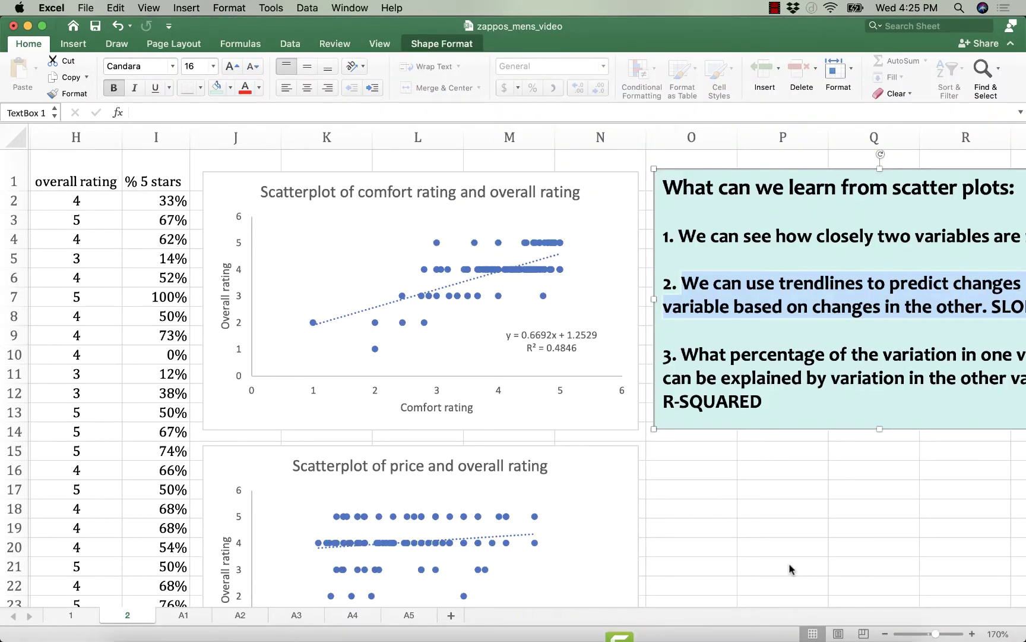
click(779, 544)
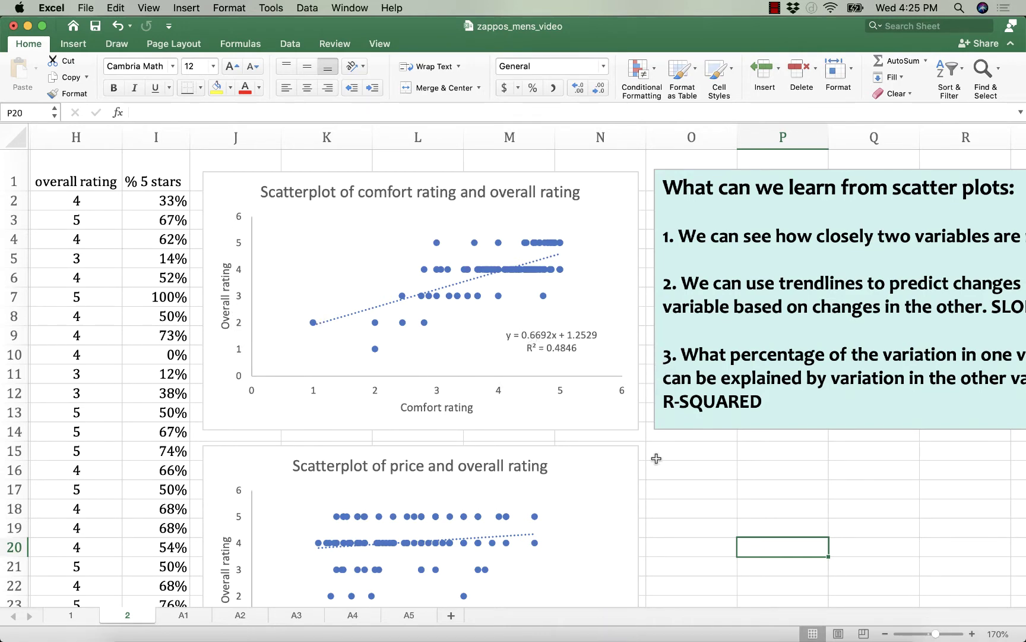
mouse_move(619, 623)
click(694, 541)
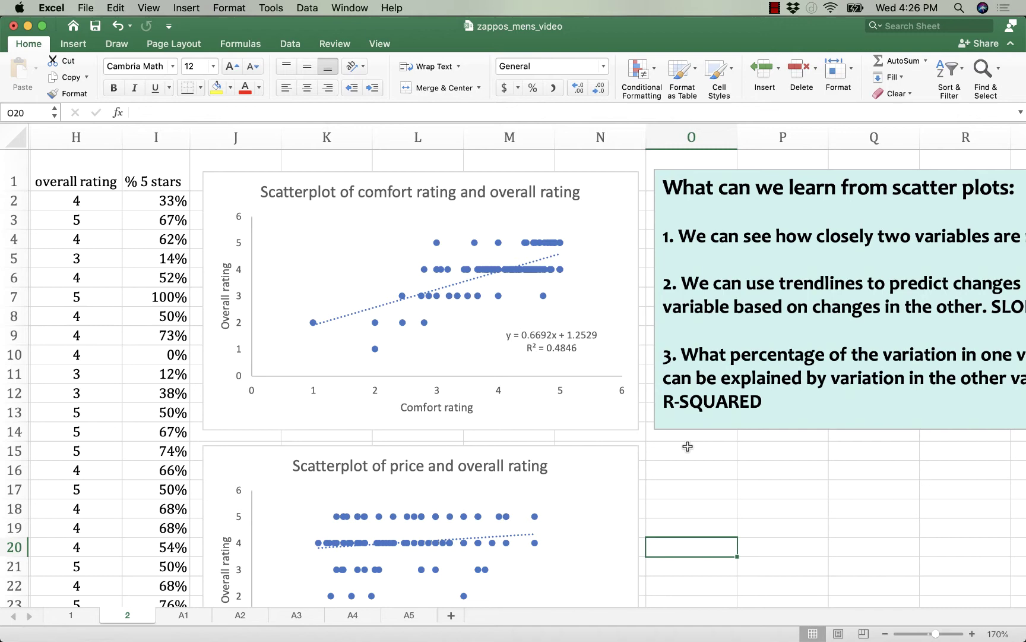
scroll(687, 446, right, 3)
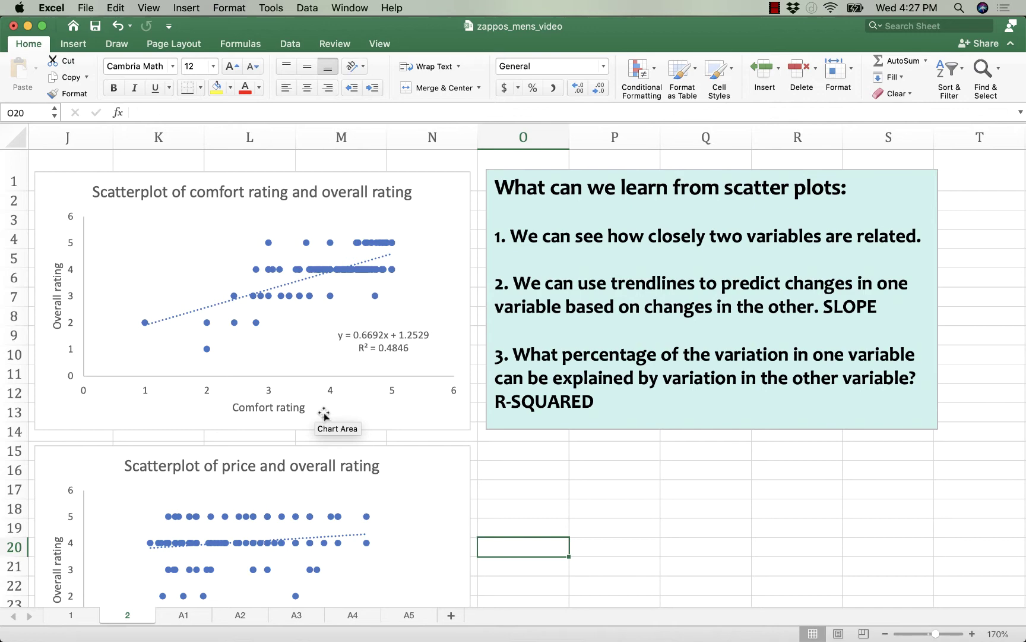
Step: Zoom sheet 2 back out to 150% to view the charts, then deselect by choosing an empty cell
scroll(631, 489, down, 3)
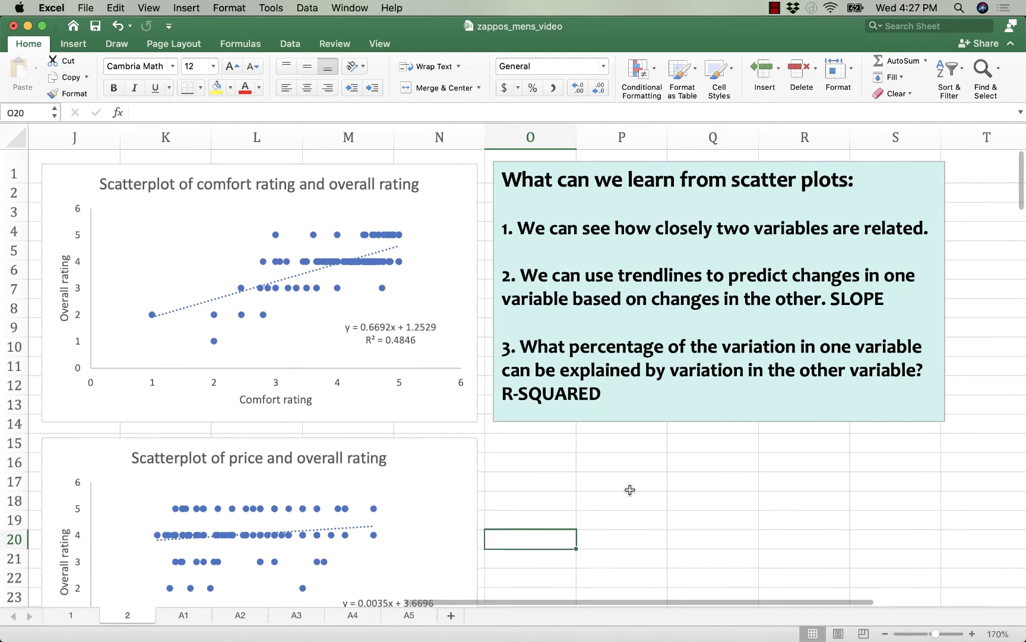
scroll(631, 490, down, 8)
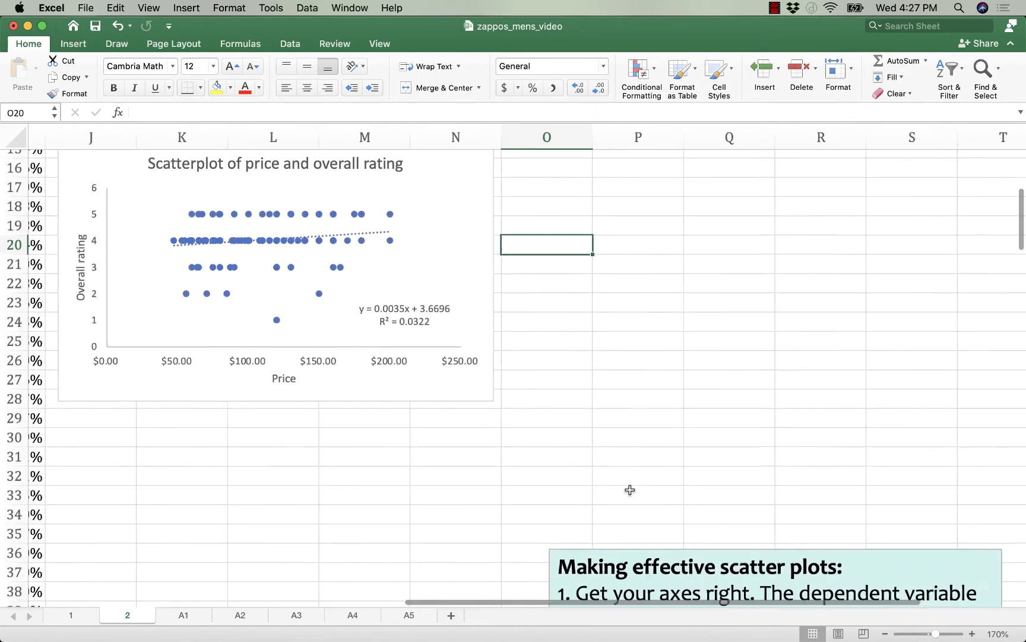
scroll(630, 489, up, 1)
scroll(630, 490, right, 1)
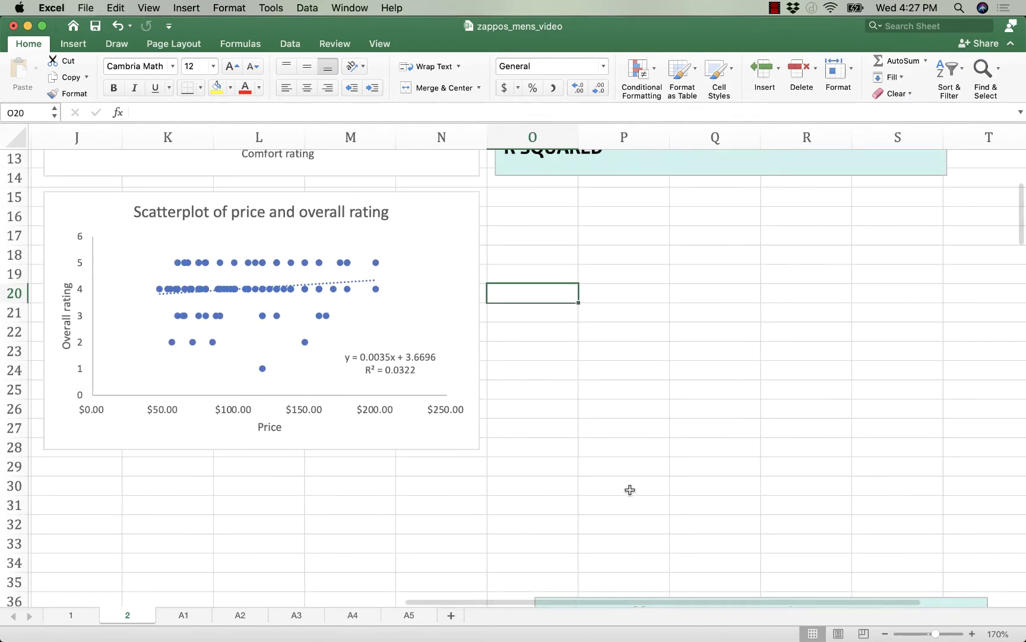
scroll(630, 488, up, 5)
scroll(631, 488, left, 1)
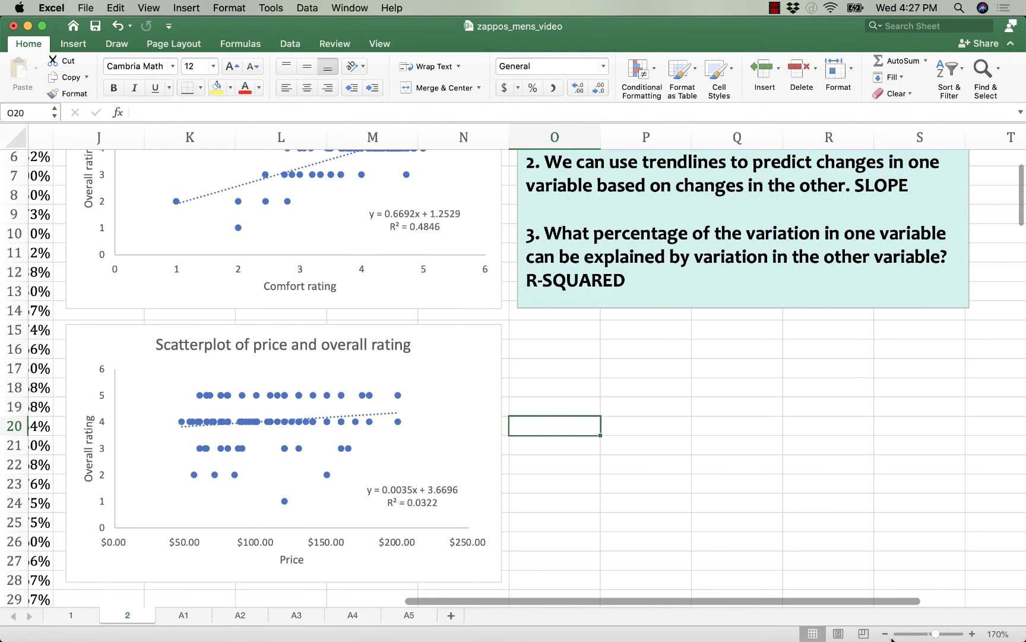
click(885, 634)
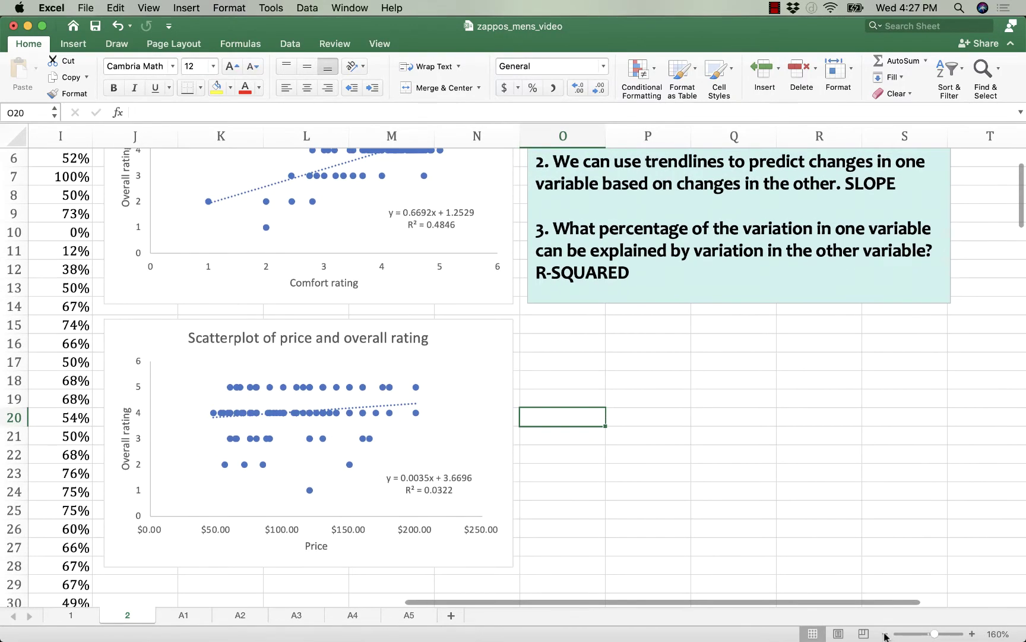
click(885, 634)
scroll(719, 494, up, 2)
scroll(719, 494, up, 1)
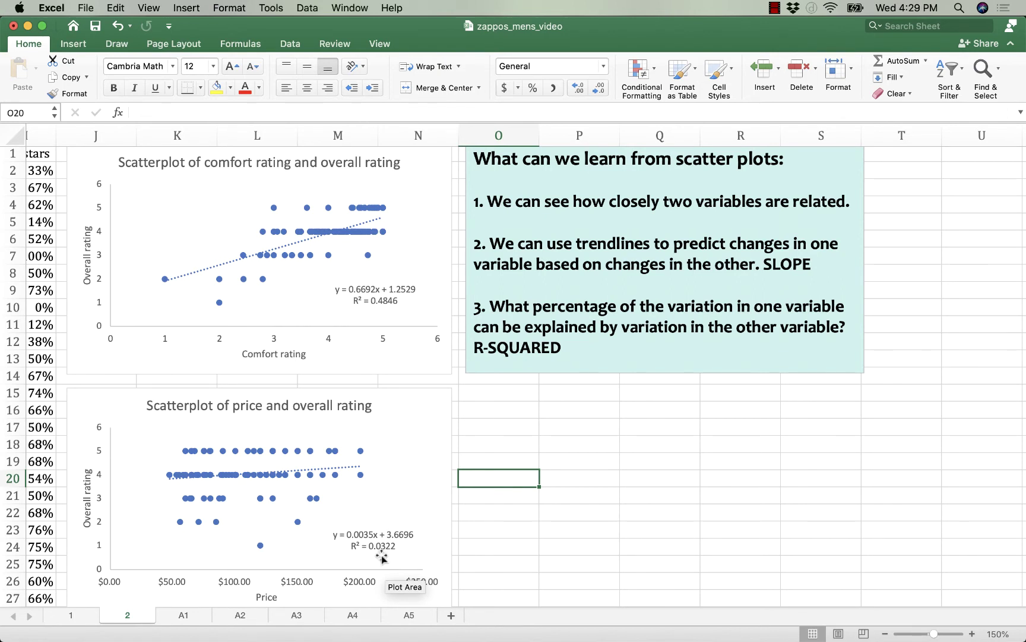
mouse_move(232, 483)
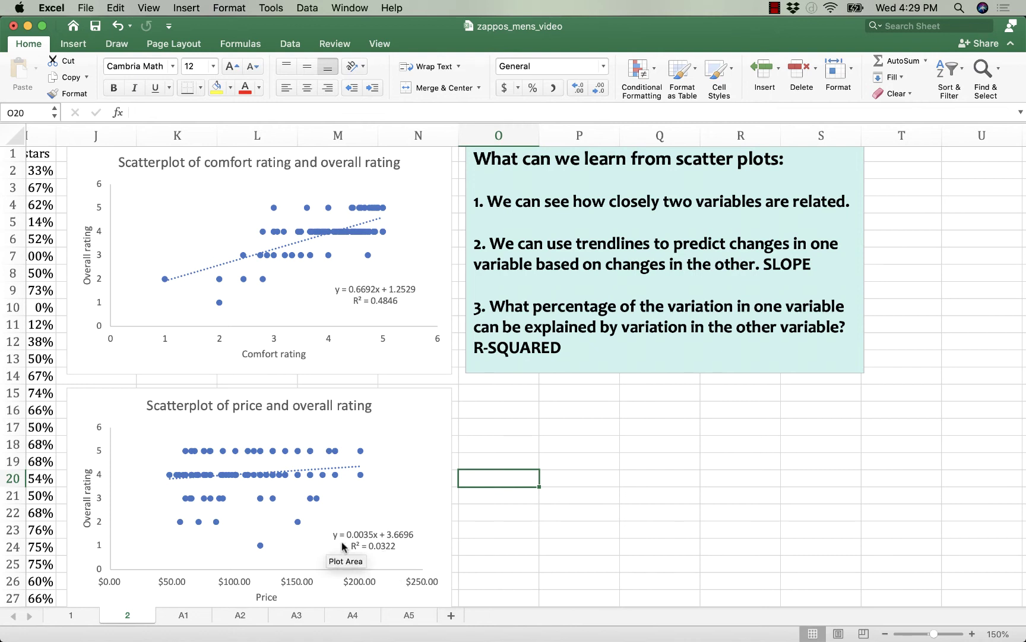
click(695, 505)
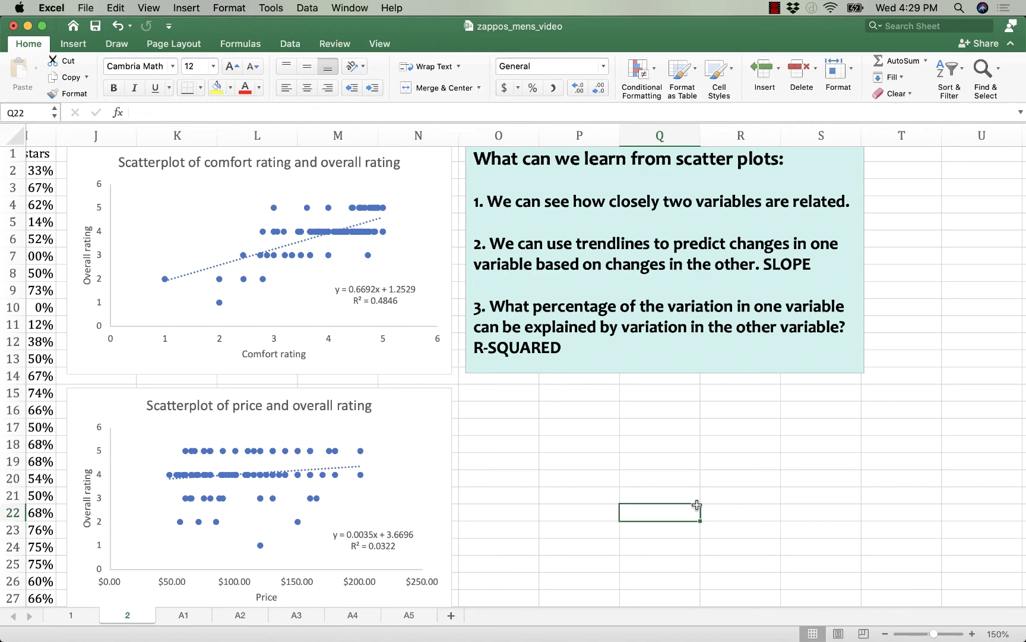
Step: Switch to the A5 sheet and reread the trendline and strongest-predictor instructions in A3 and A4
click(409, 615)
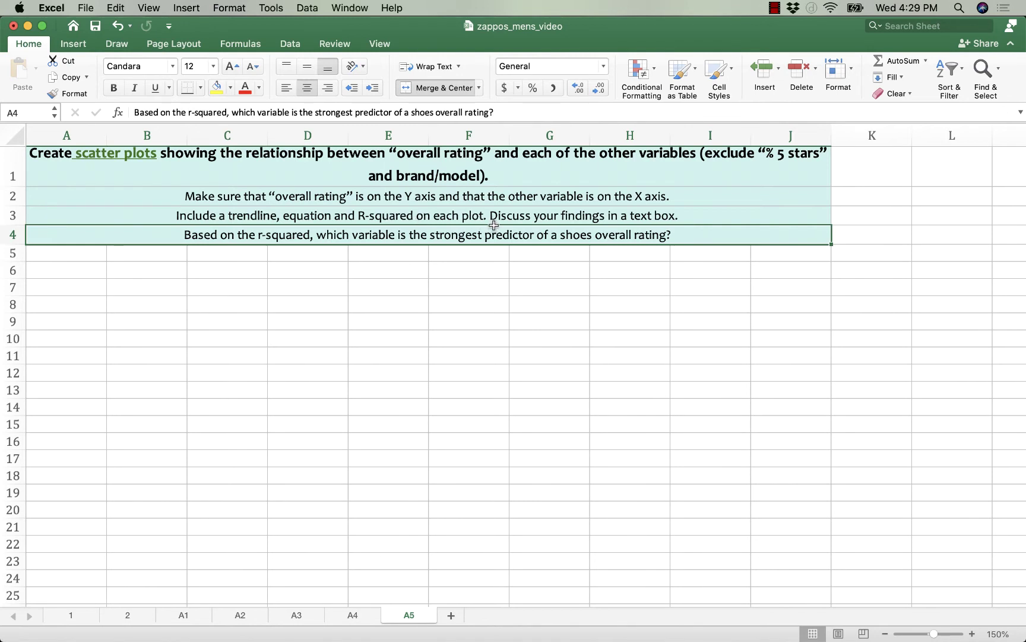
click(518, 219)
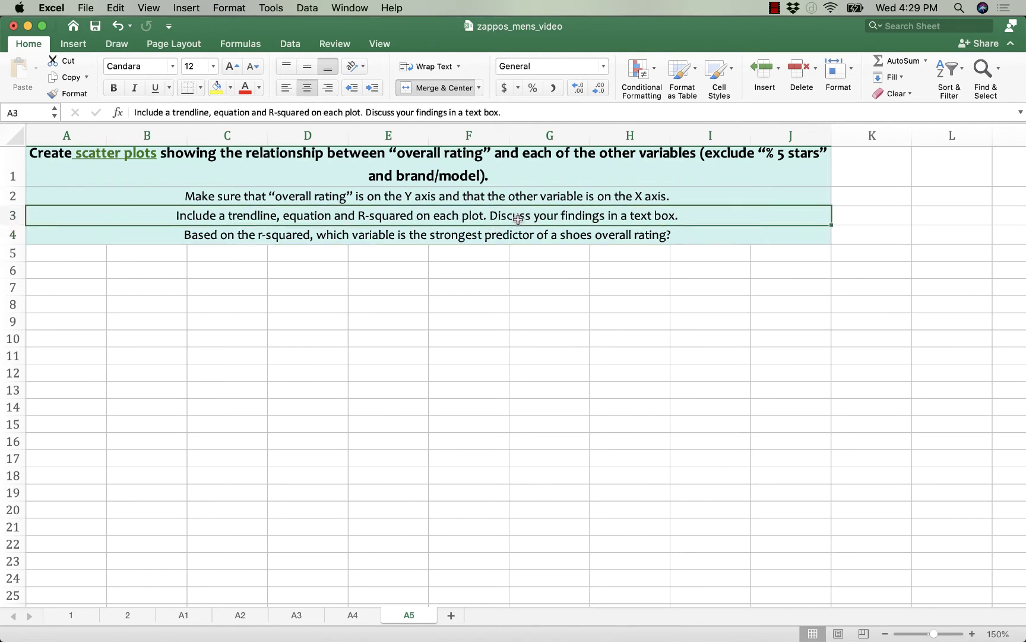
click(395, 240)
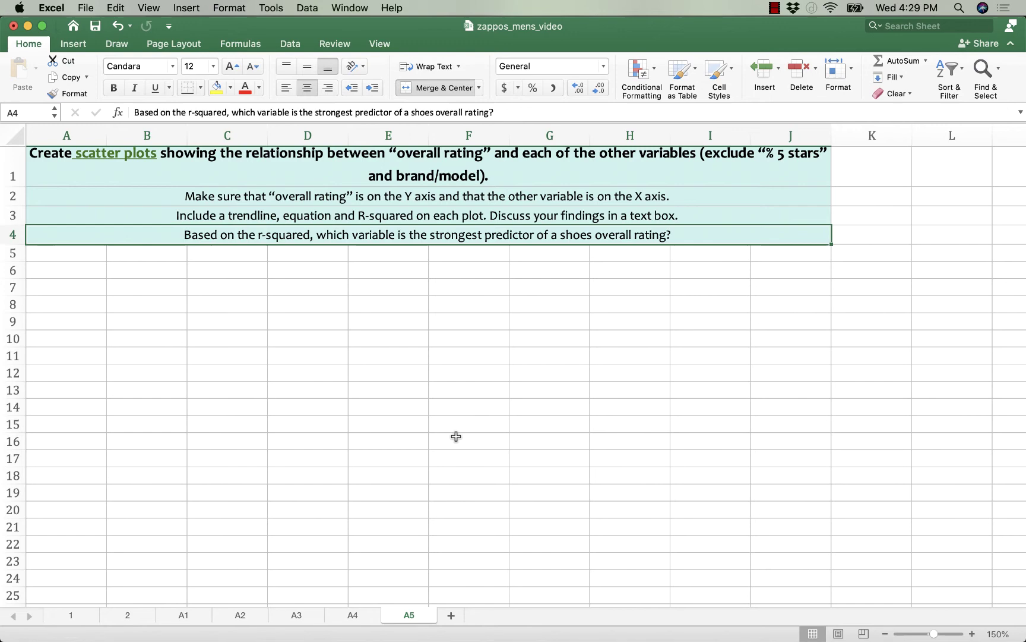
Step: Return to sheet 2 and scroll down to the price versus overall rating scatterplot
click(127, 615)
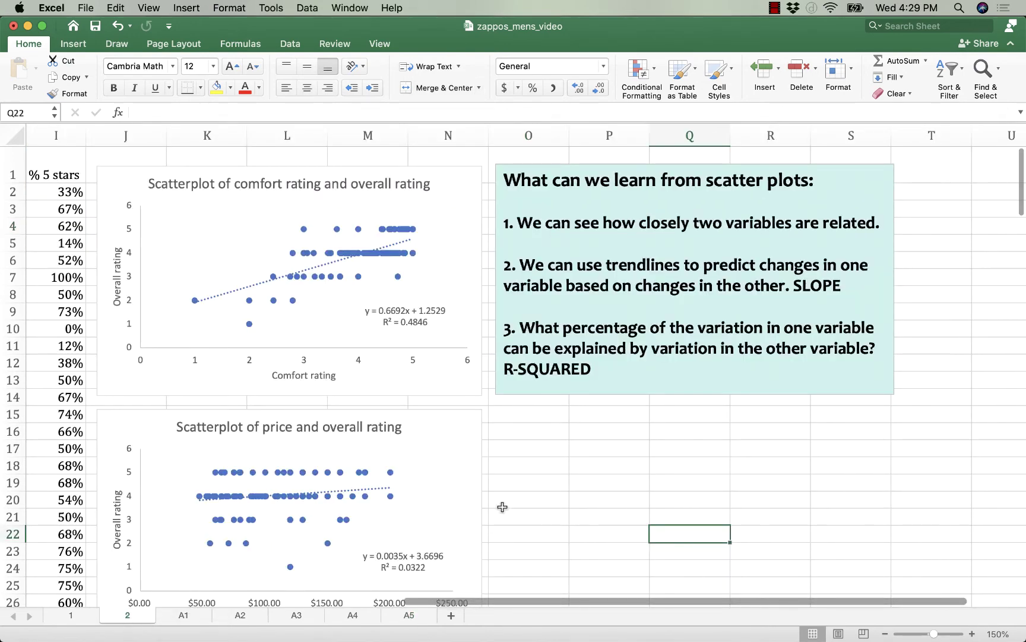
scroll(579, 496, down, 1)
scroll(579, 497, left, 1)
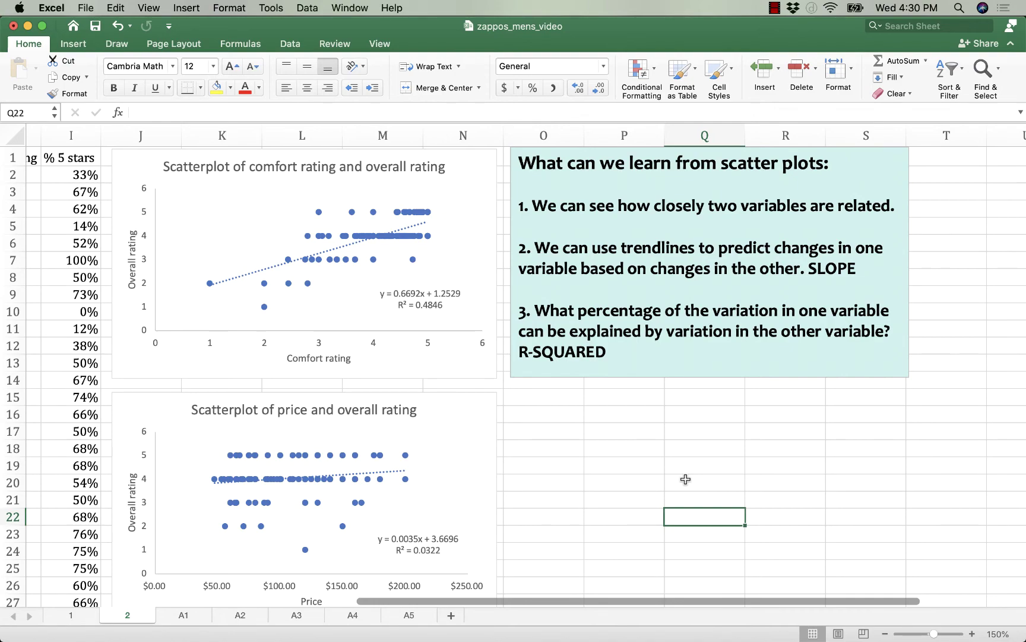
scroll(685, 479, down, 5)
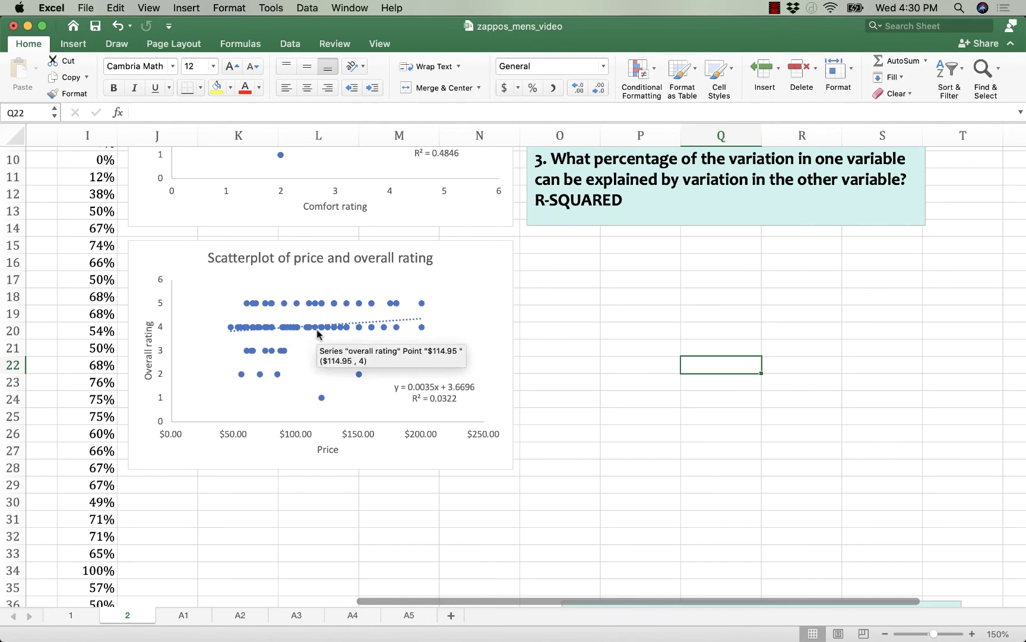
Step: Enter 'slope' with .0035x in O17:P17 and 'intercept' with 3.6696 in O18:P18
click(571, 280)
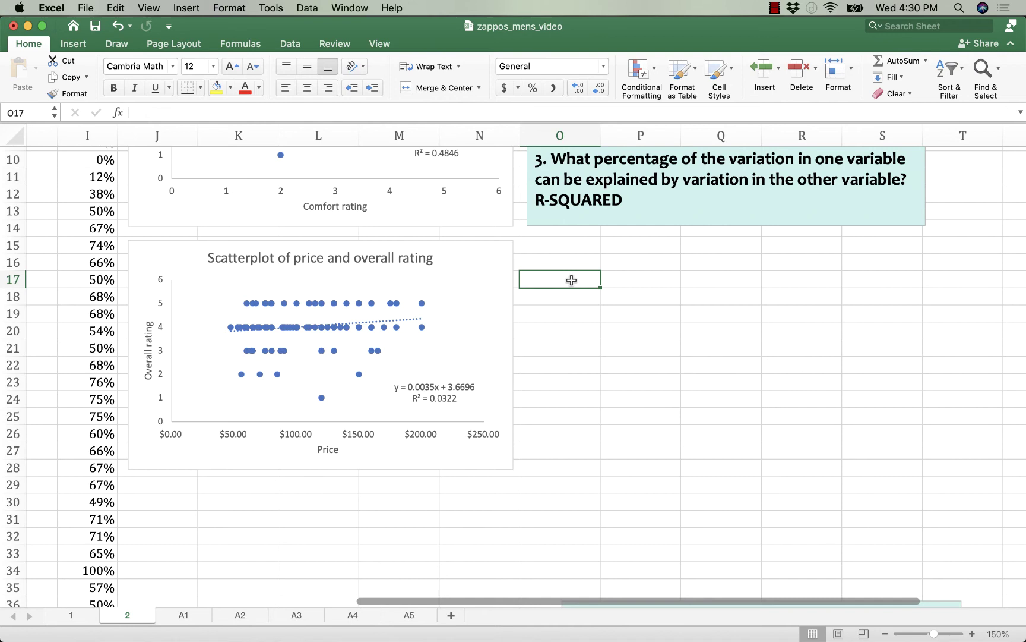
text(m)
key(BackSpace)
text(slop)
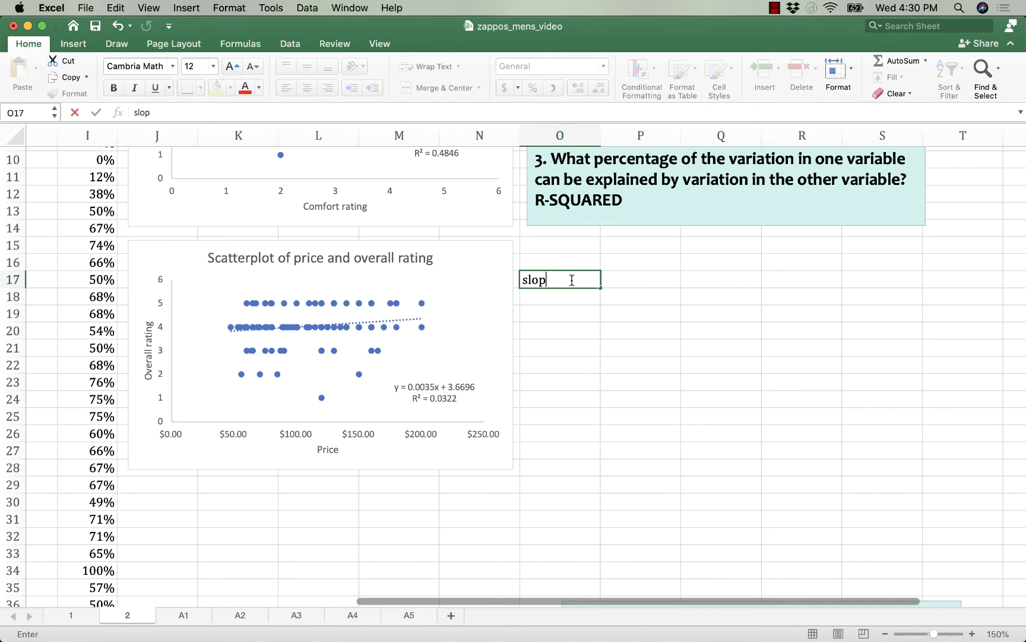
text(e)
key(Tab)
text(.)
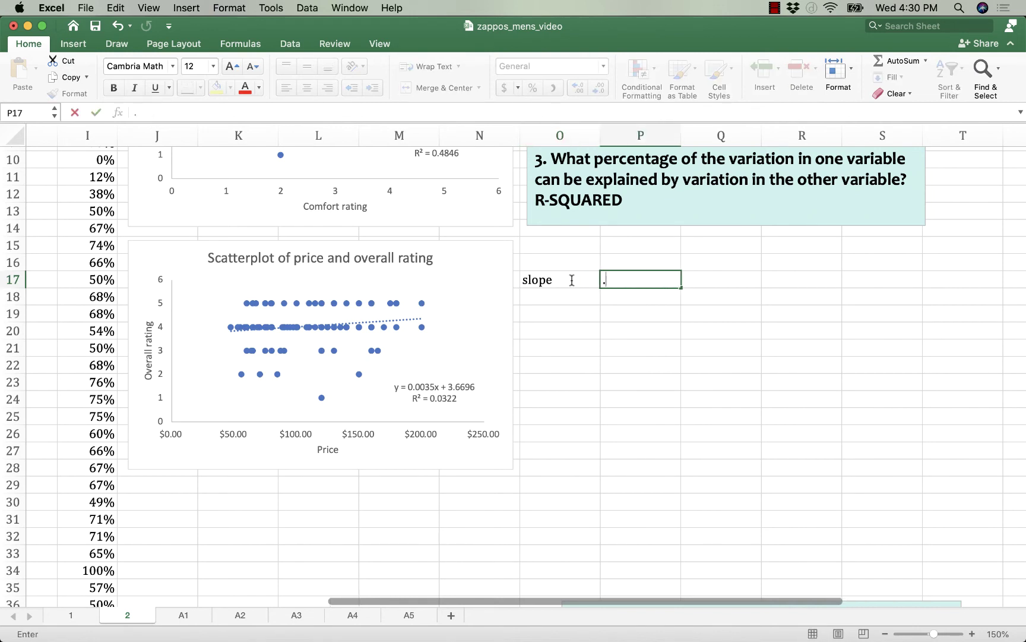
text(0035x)
key(Return)
text(i)
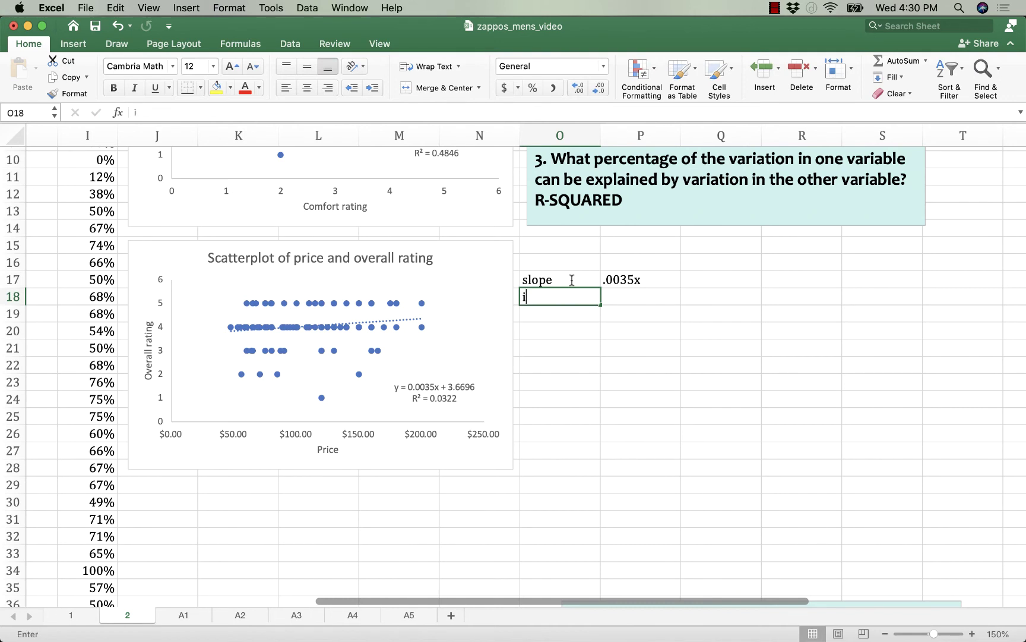
text(ntercept)
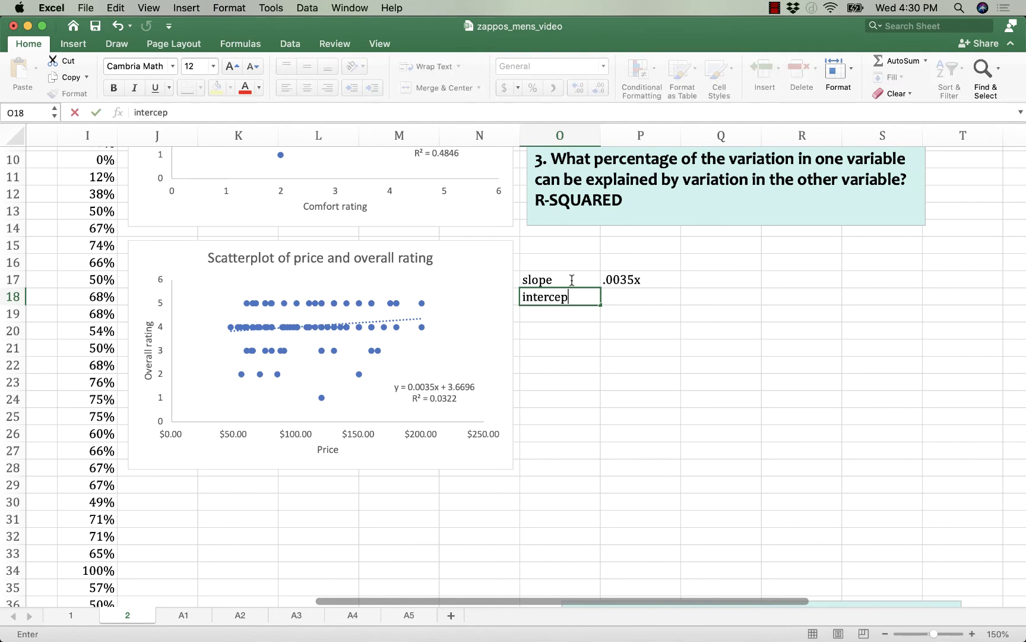
key(Tab)
text(3.)
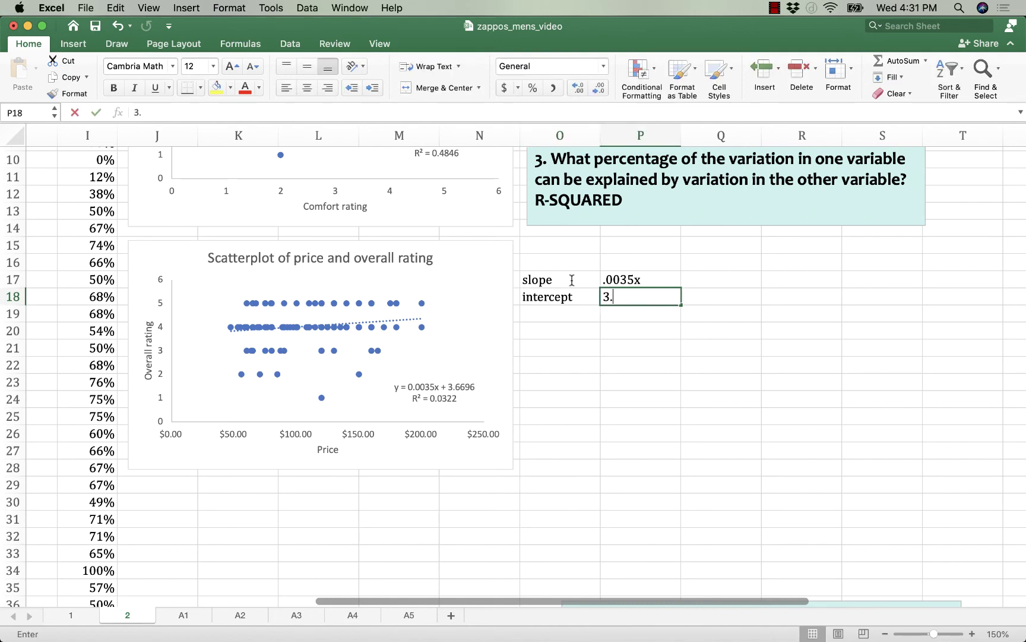
text(6696)
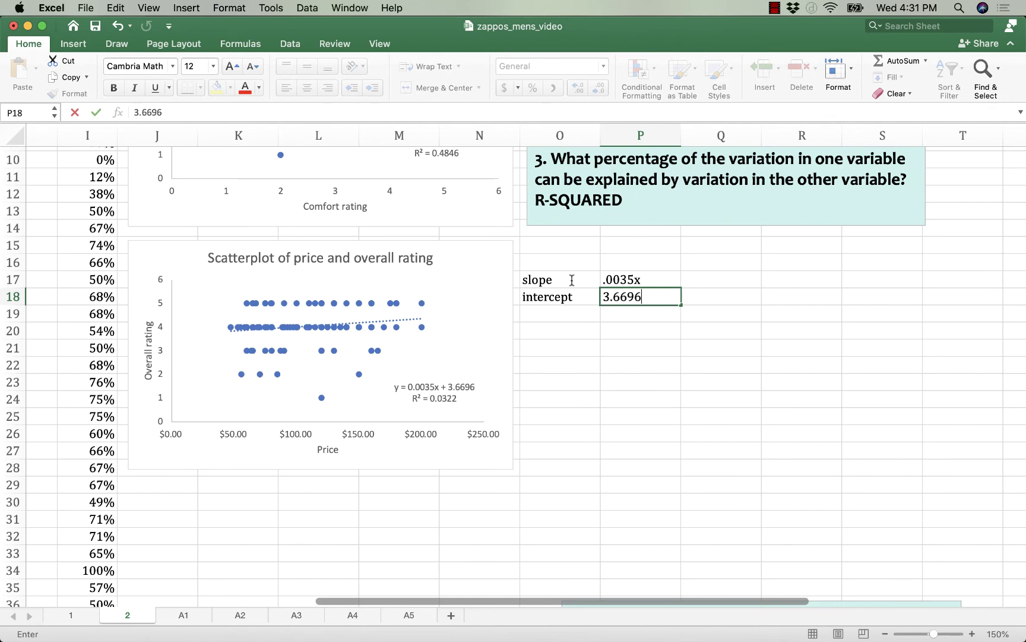
key(Return)
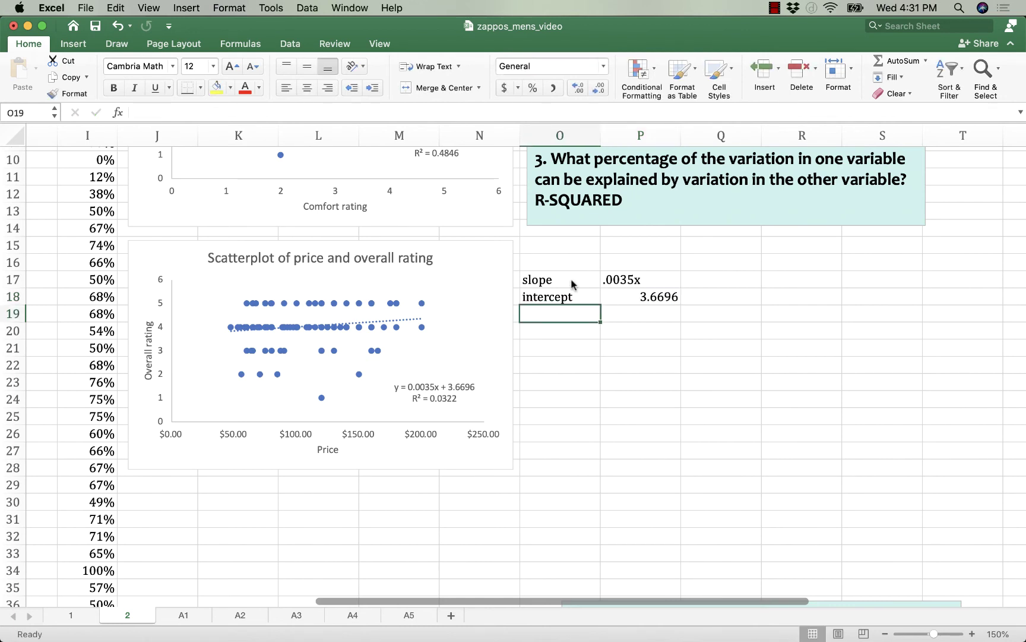
Step: Type the heading 'predicted rating at:' in O20 and the prices $100, $150, $200 in O21:O23
key(Return)
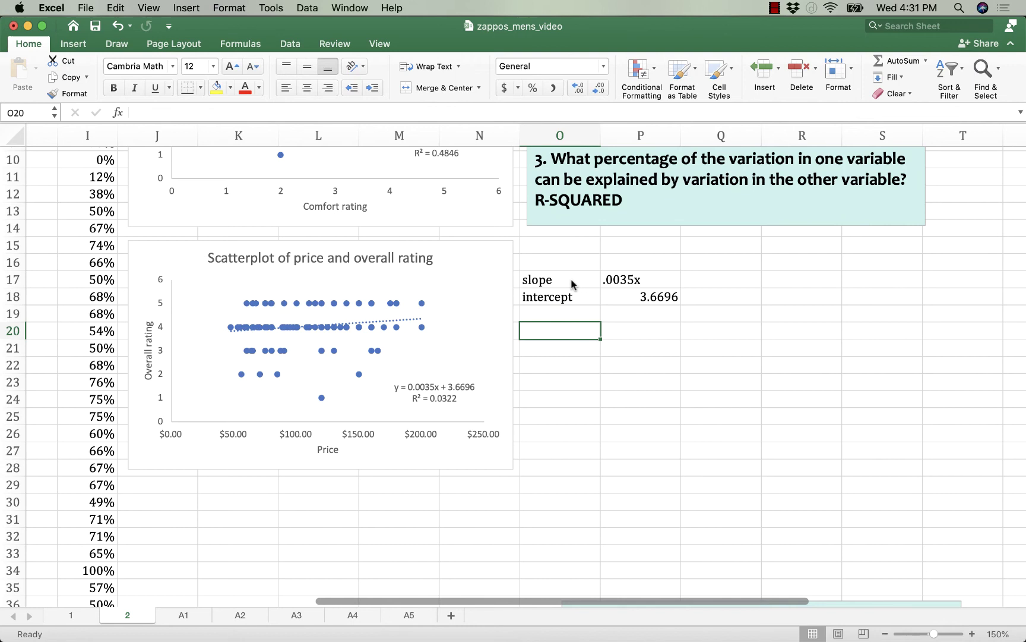
text(predic)
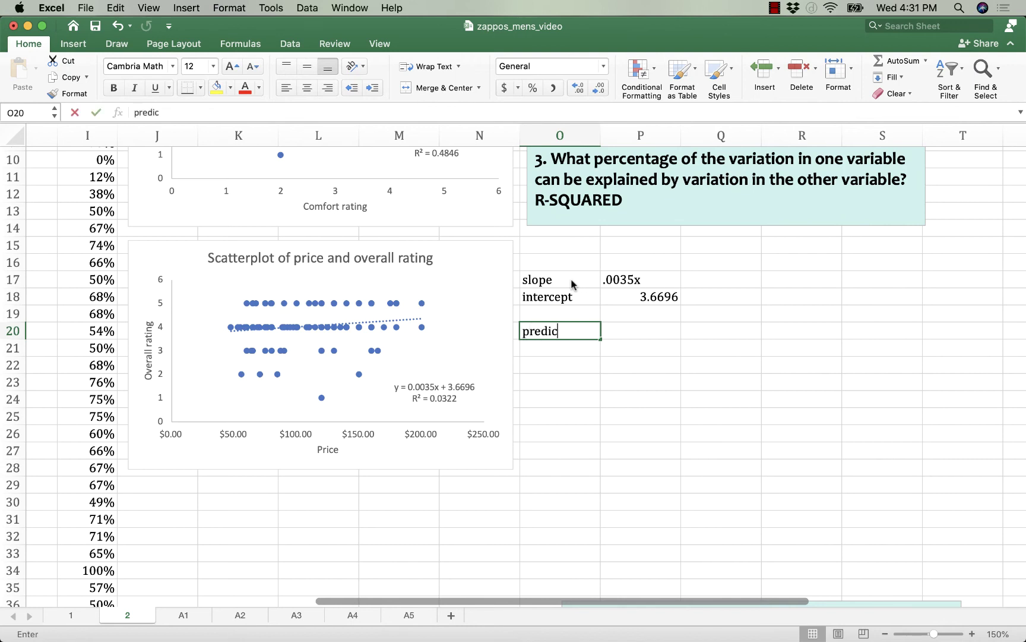
text(ted ratin)
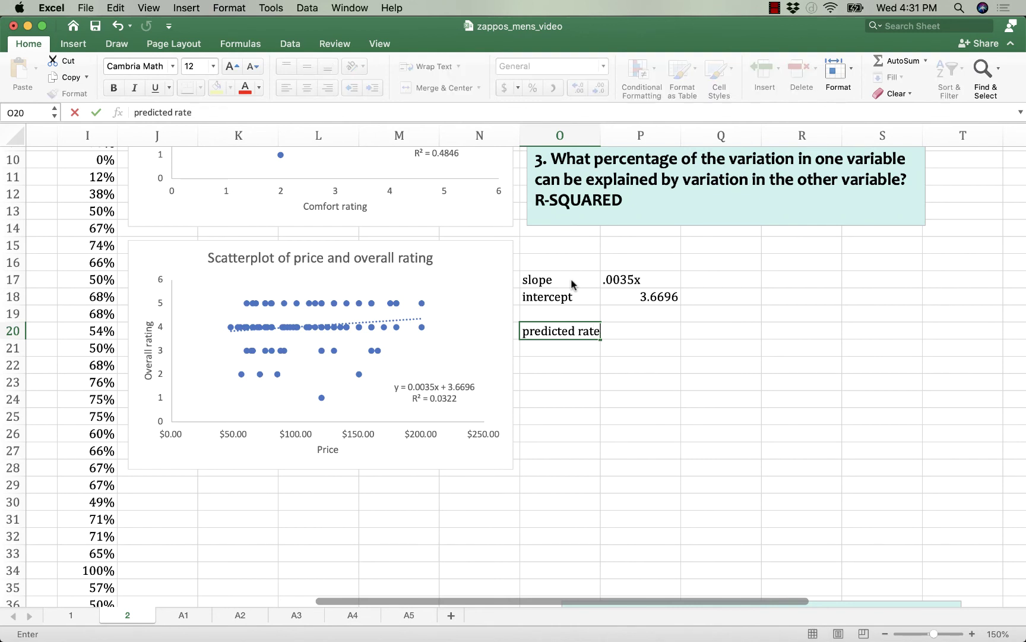
text(g at:)
key(Return)
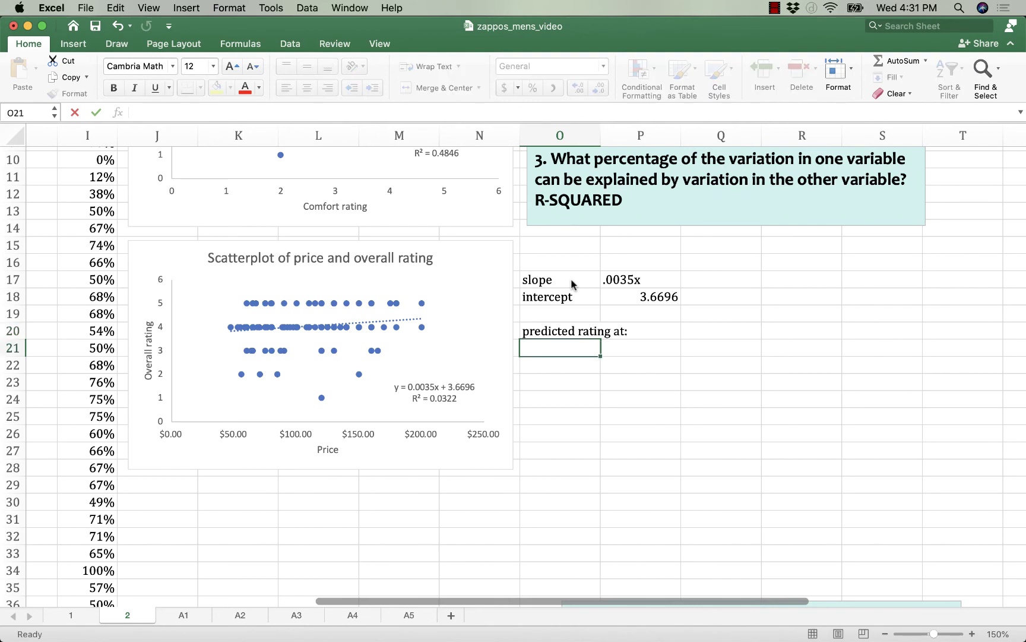
text($100)
key(BackSpace)
key(BackSpace)
key(BackSpace)
key(BackSpace)
text($100)
key(Return)
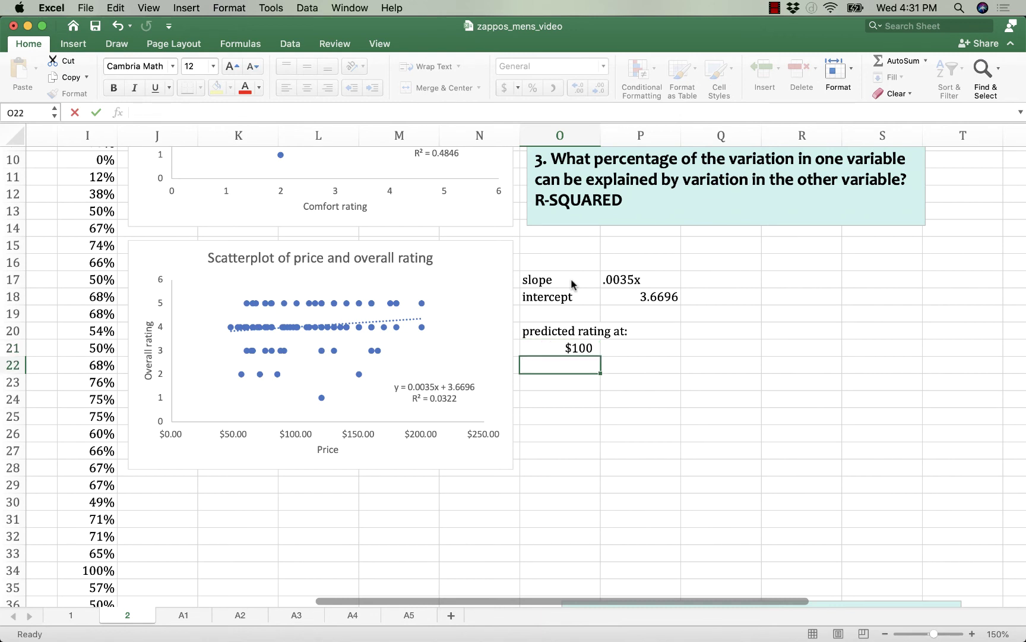
text($150)
key(Return)
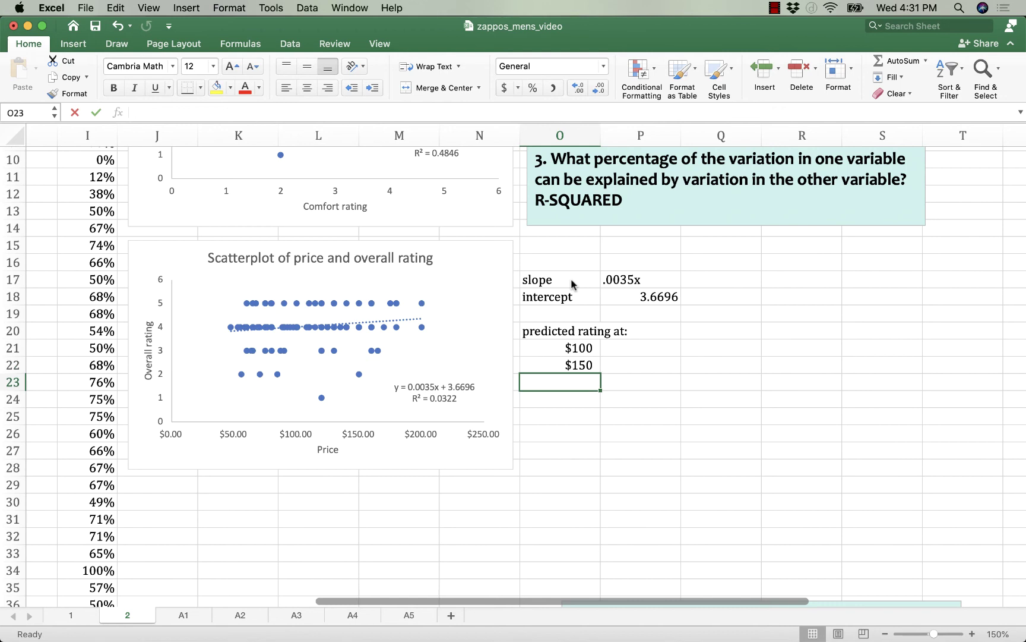
text($1)
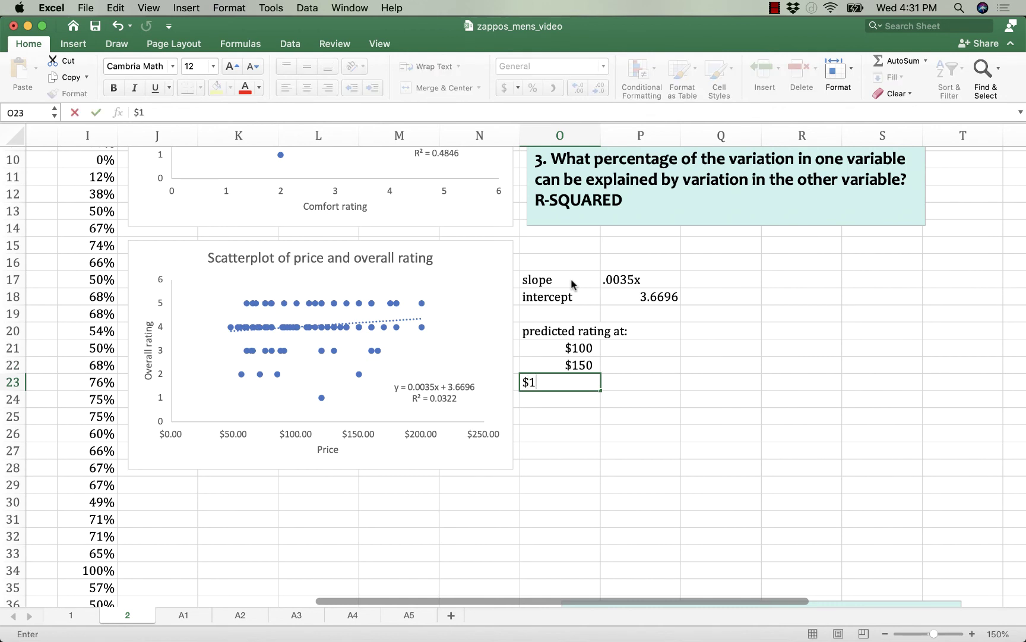
key(BackSpace)
text(200)
click(631, 345)
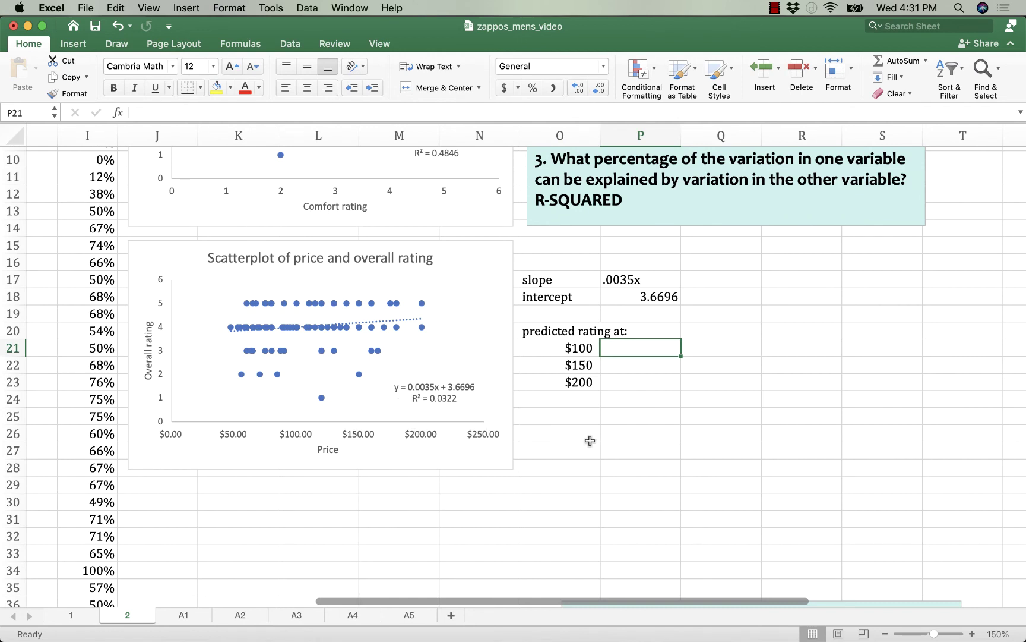
Step: Enter the formula =P17*O21+P18 in P21 to predict the rating at $100
text(=)
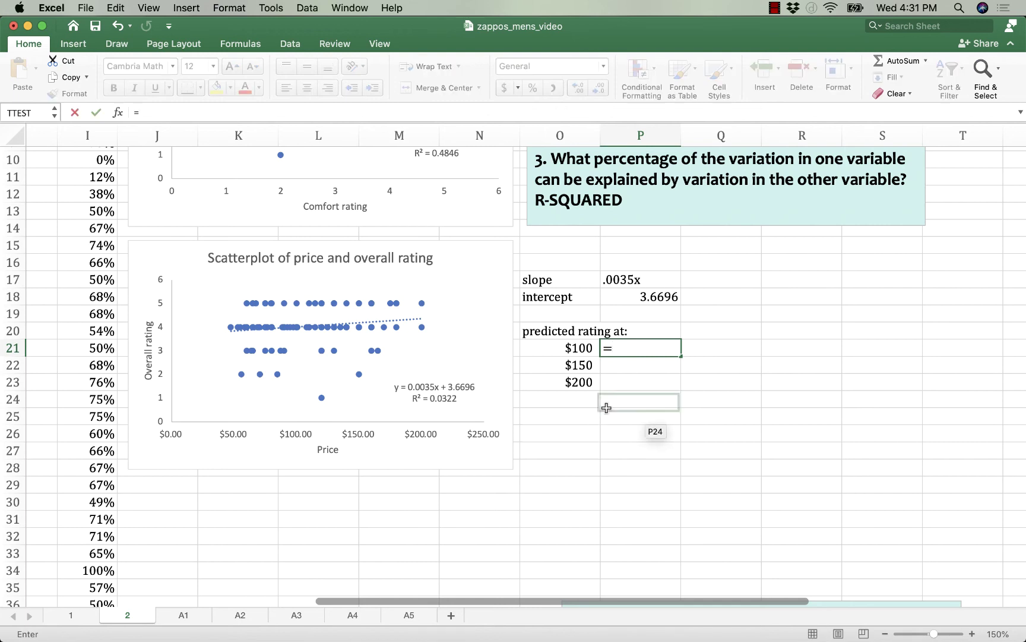
click(647, 277)
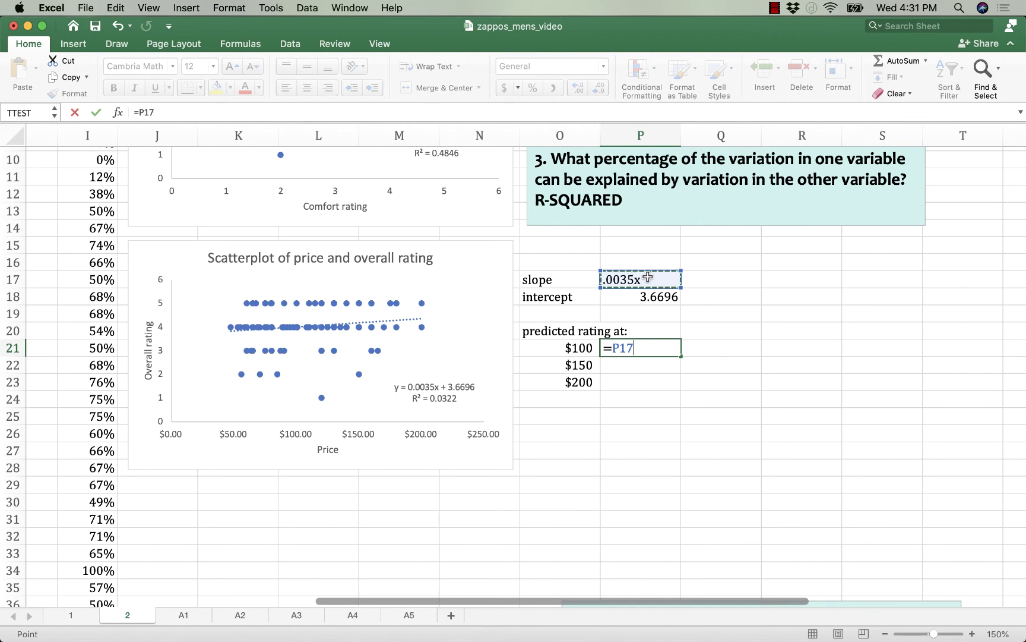
text(*)
click(571, 347)
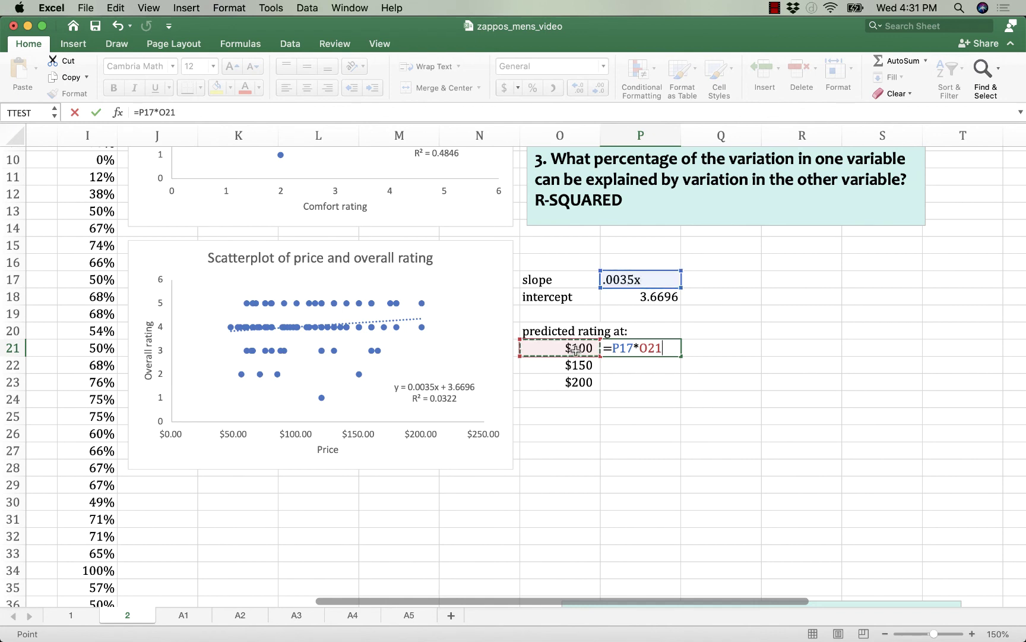
text(+)
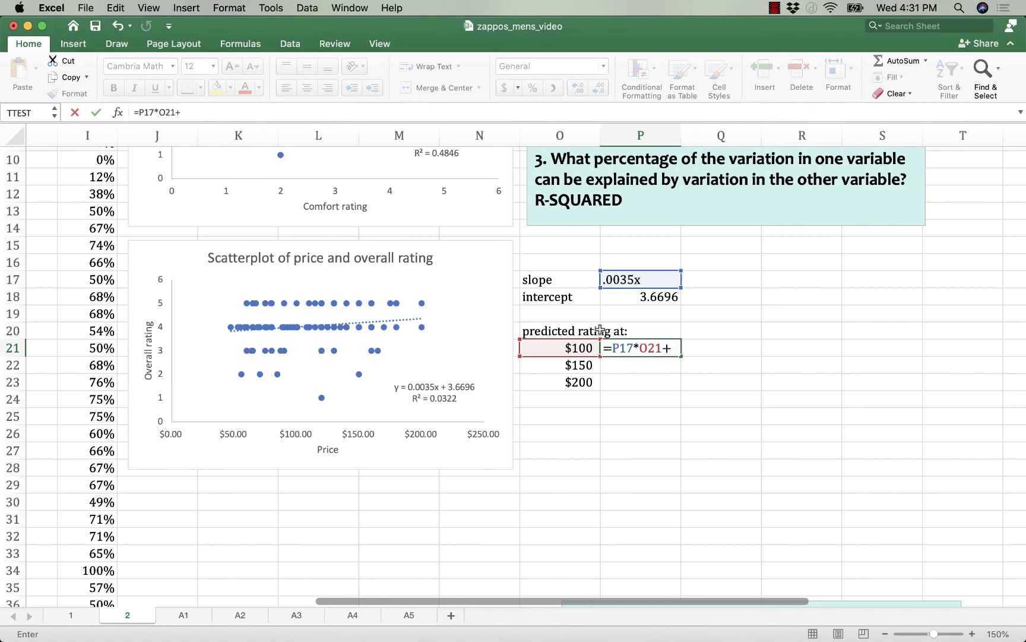
click(659, 297)
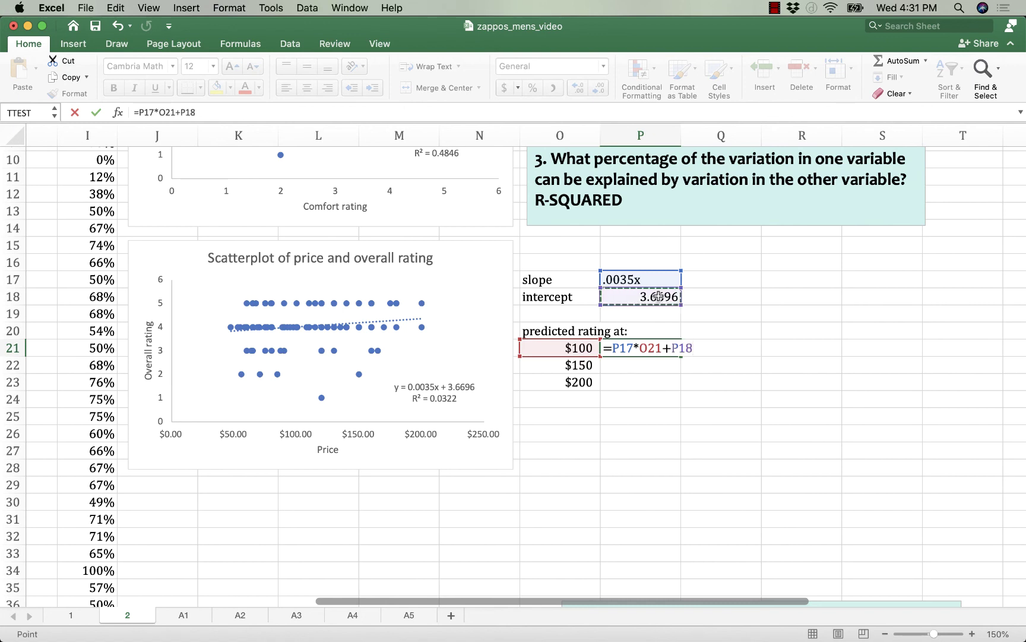
key(Return)
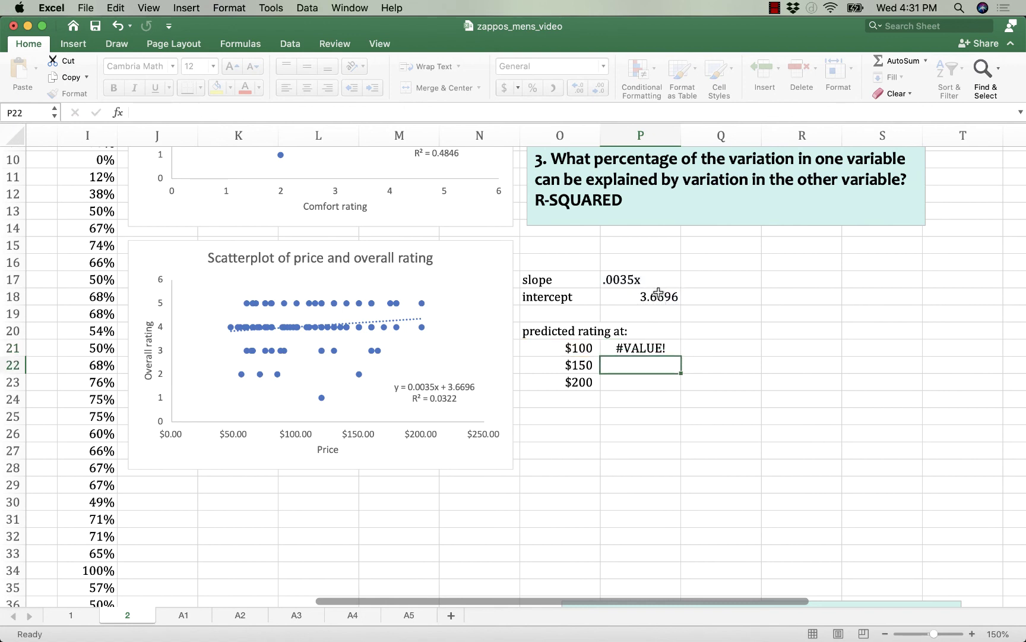
click(654, 272)
Step: Remove the stray 'x' so P17 holds the numeric slope 0.0035
click(202, 113)
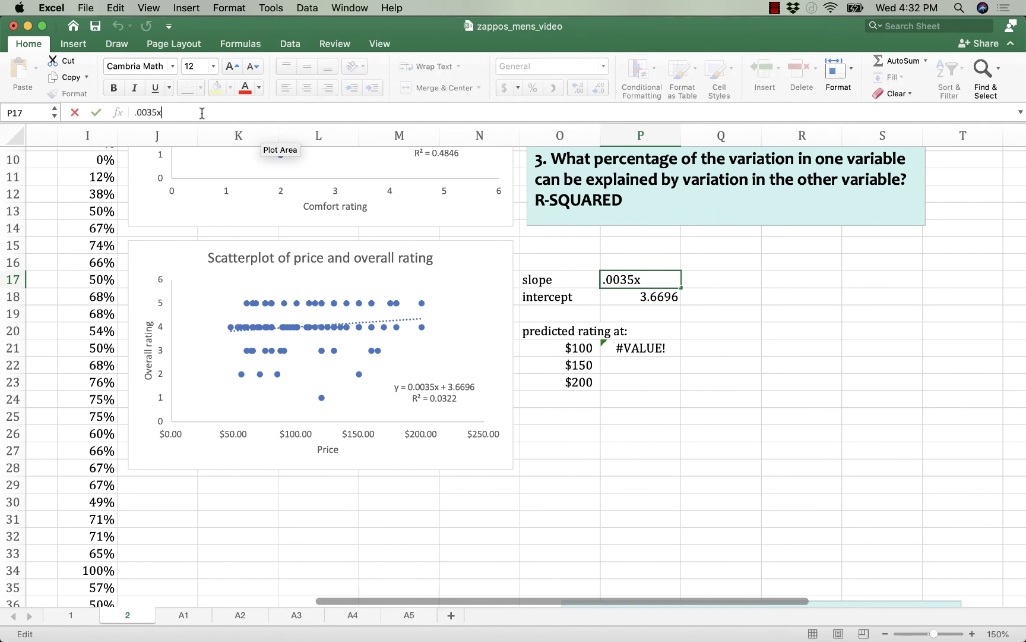
key(BackSpace)
key(Return)
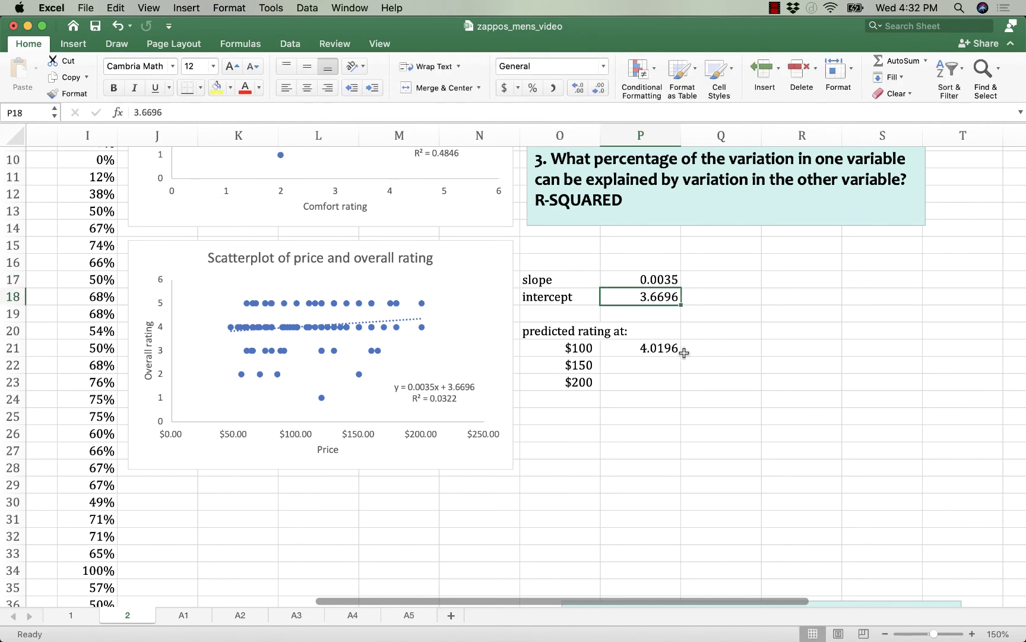
Step: Format the $100 prediction in P21 to two decimal places, showing 4.02
click(656, 348)
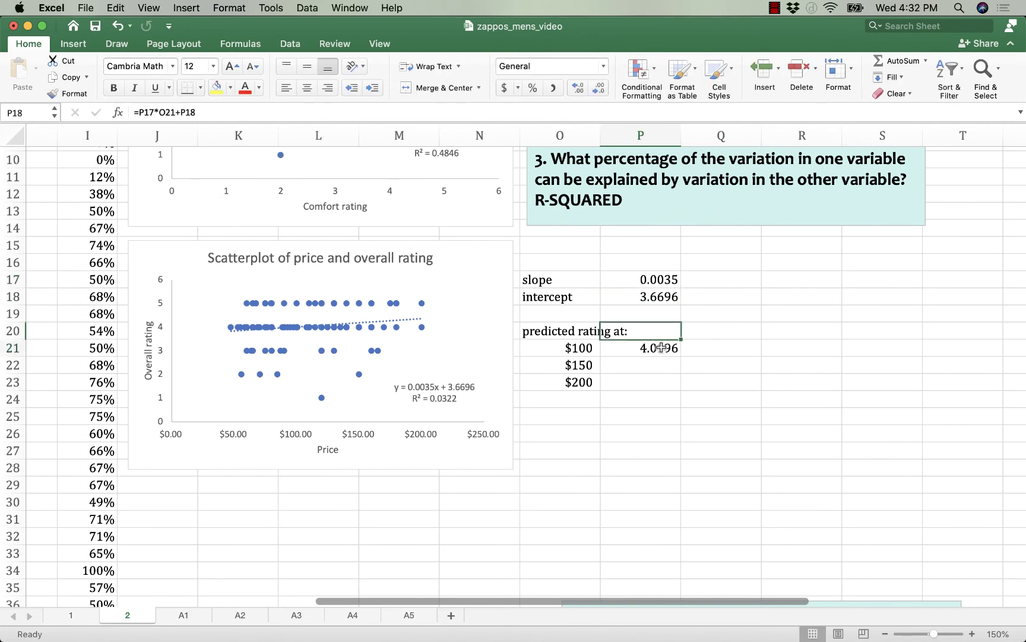
click(600, 88)
click(600, 88)
click(600, 88)
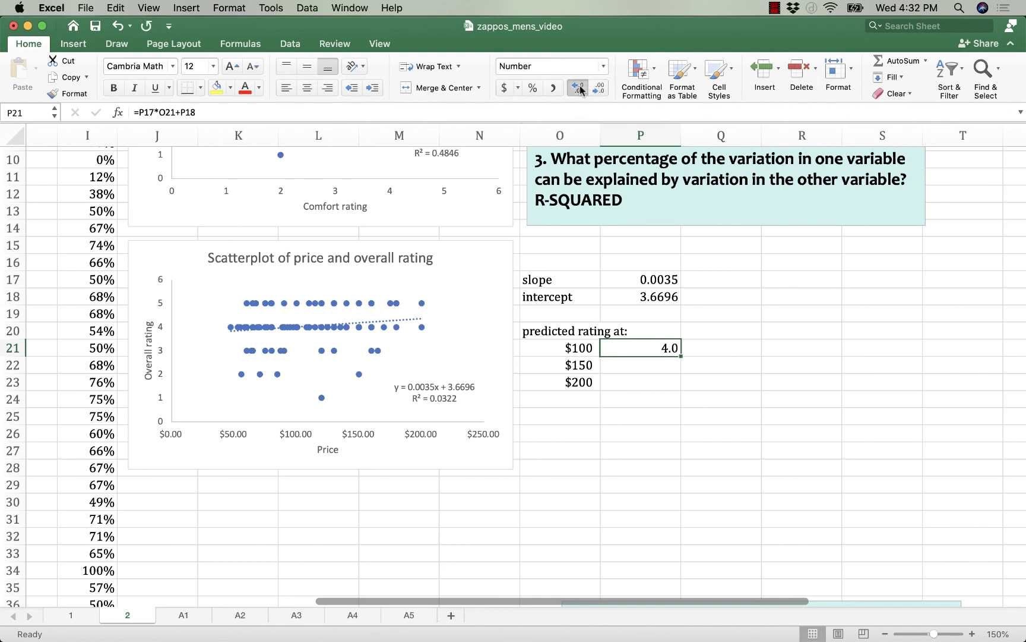
click(578, 88)
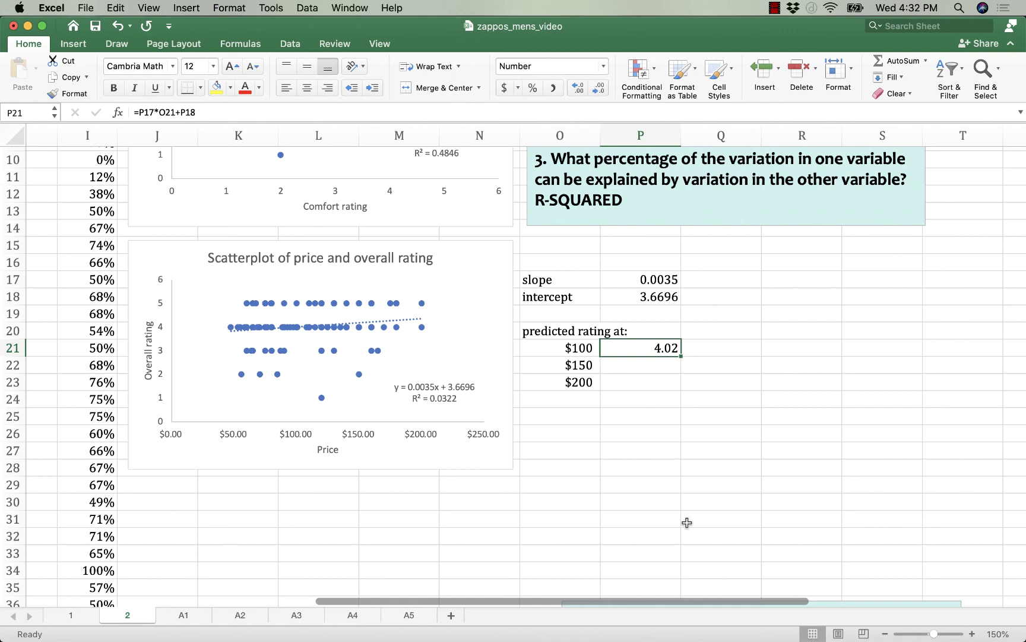
Step: Make P21's slope and intercept references absolute as $P$17 and $P$18
click(149, 112)
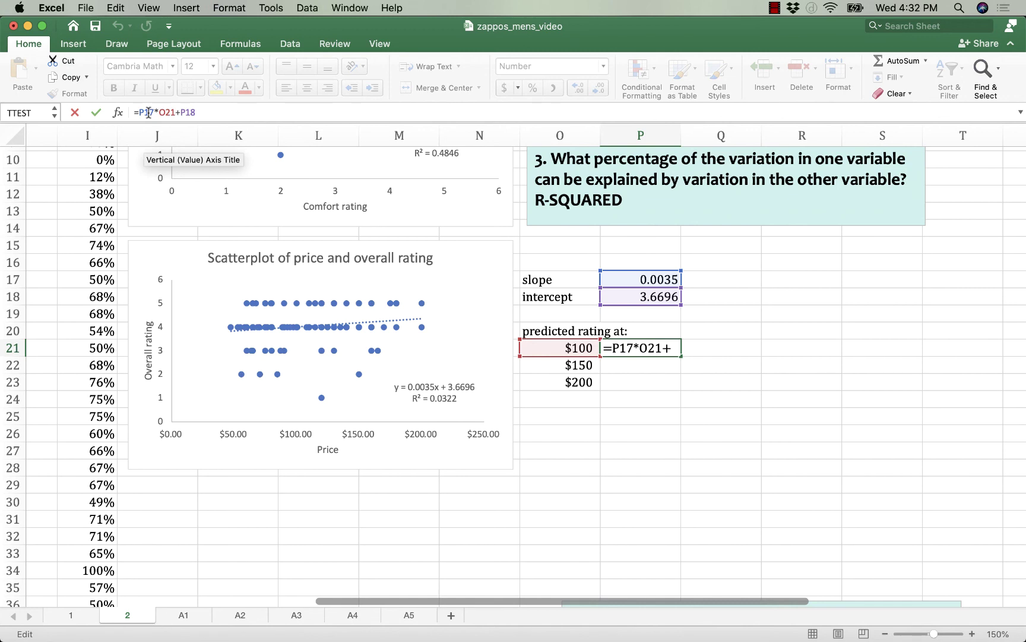
key(F4)
click(200, 112)
key(F4)
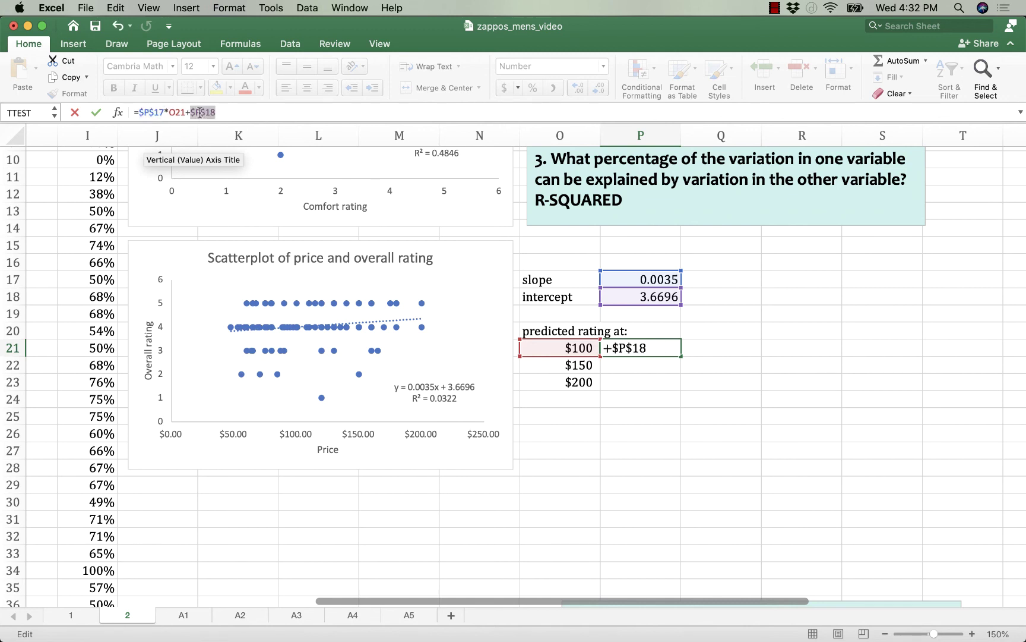
key(Return)
Step: Fill the prediction formula down to P23, giving 4.19 at $150 and 4.37 at $200
click(644, 348)
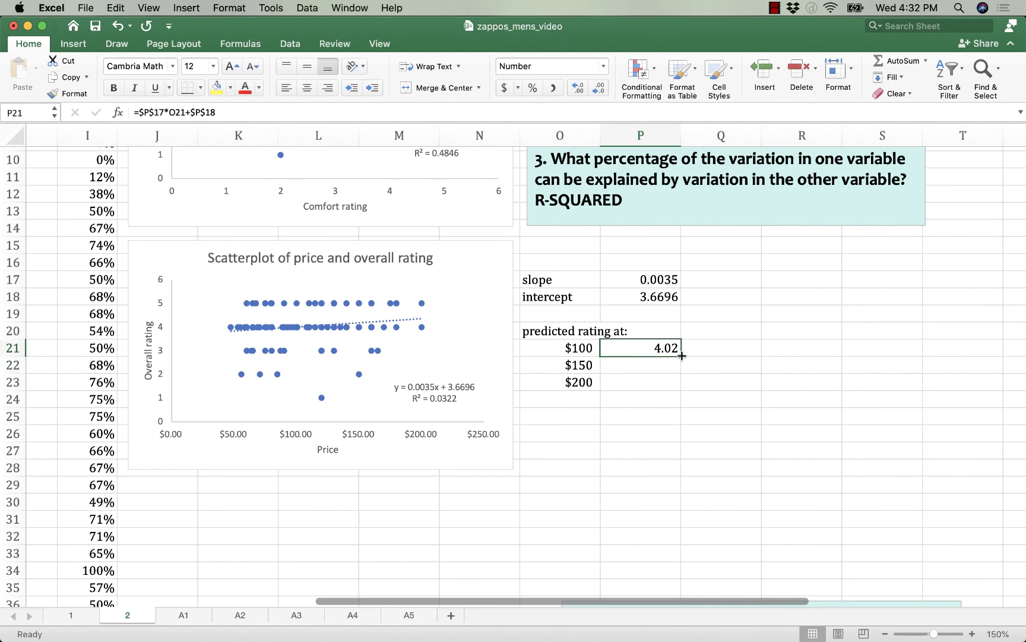
drag(682, 355, 681, 389)
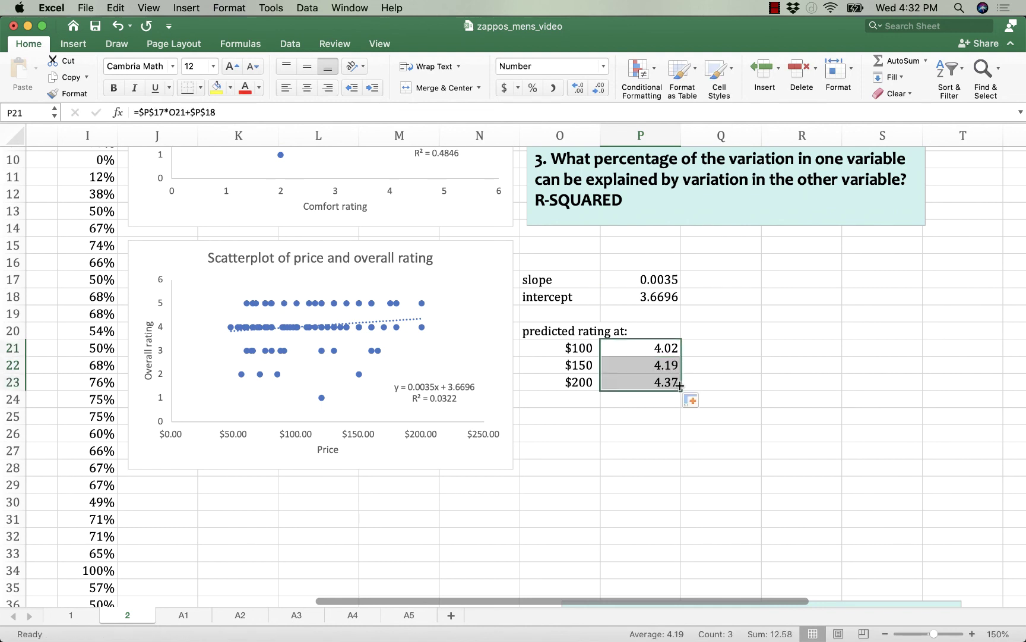
click(653, 442)
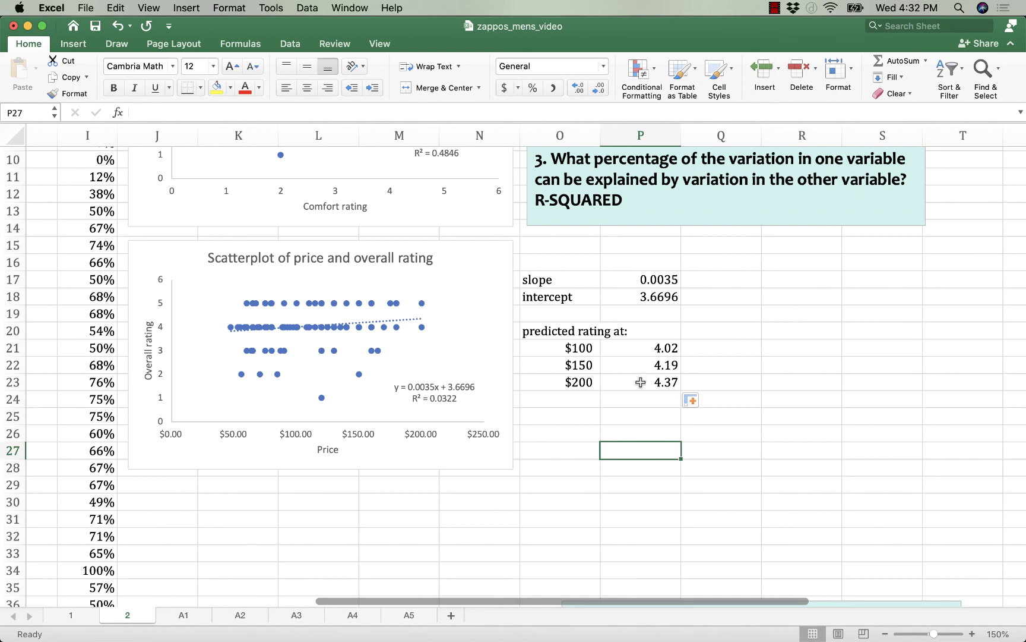
Step: Enter =P22-P21 in Q21 and fill it down to Q22, giving differences of 0.18
click(725, 347)
text(=)
click(666, 364)
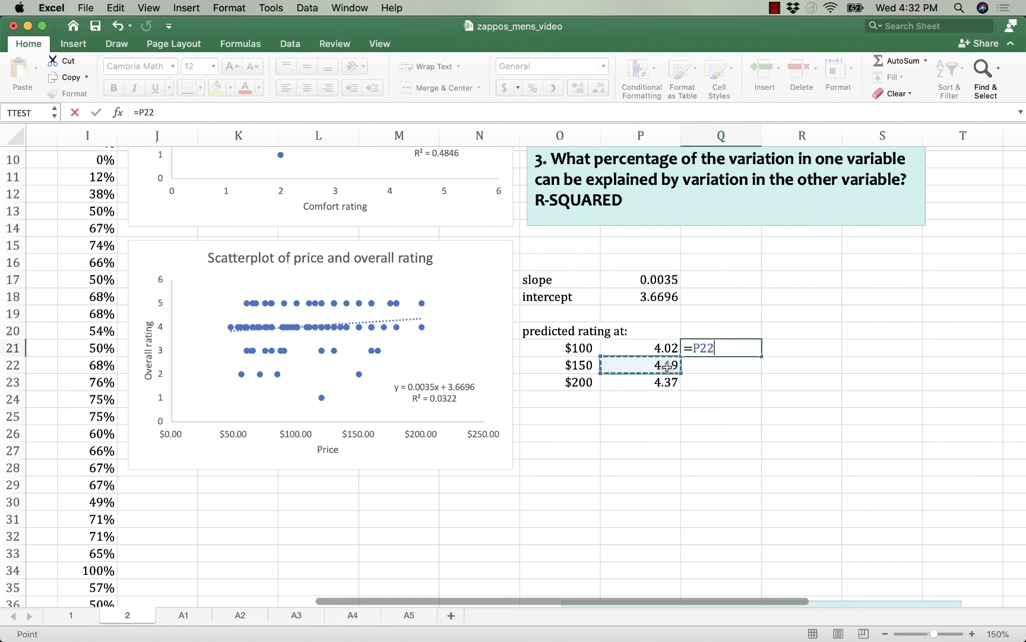
text(-)
click(662, 352)
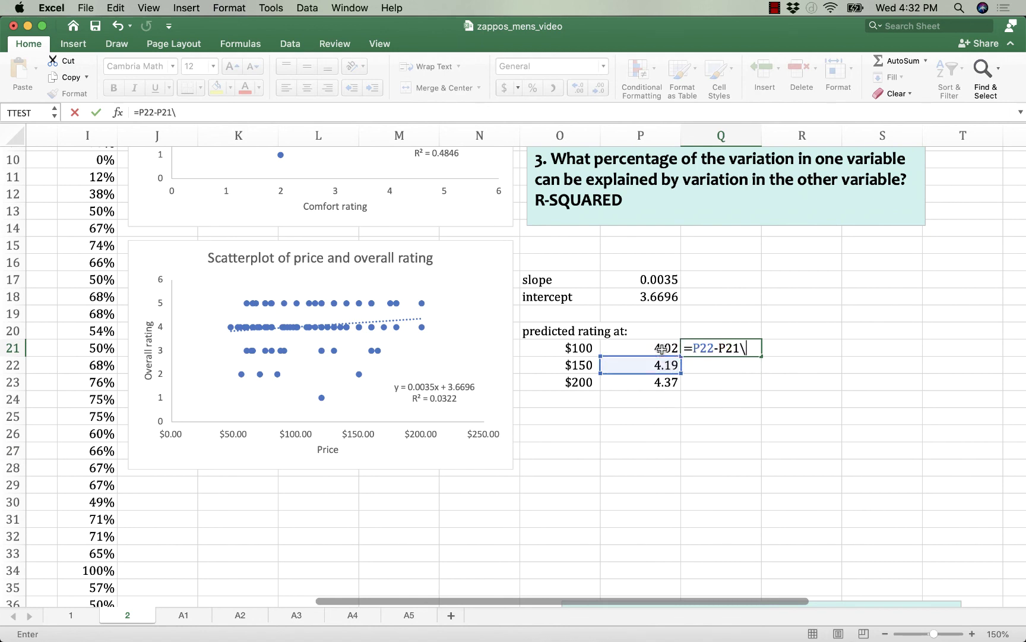
key(BackSpace)
key(Return)
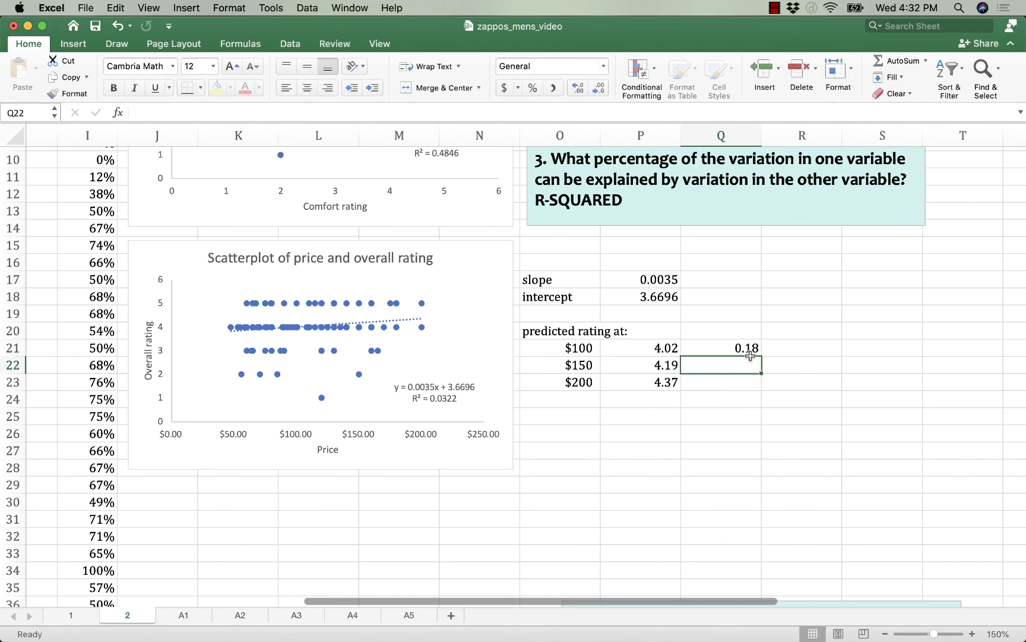
click(749, 349)
drag(761, 357, 762, 366)
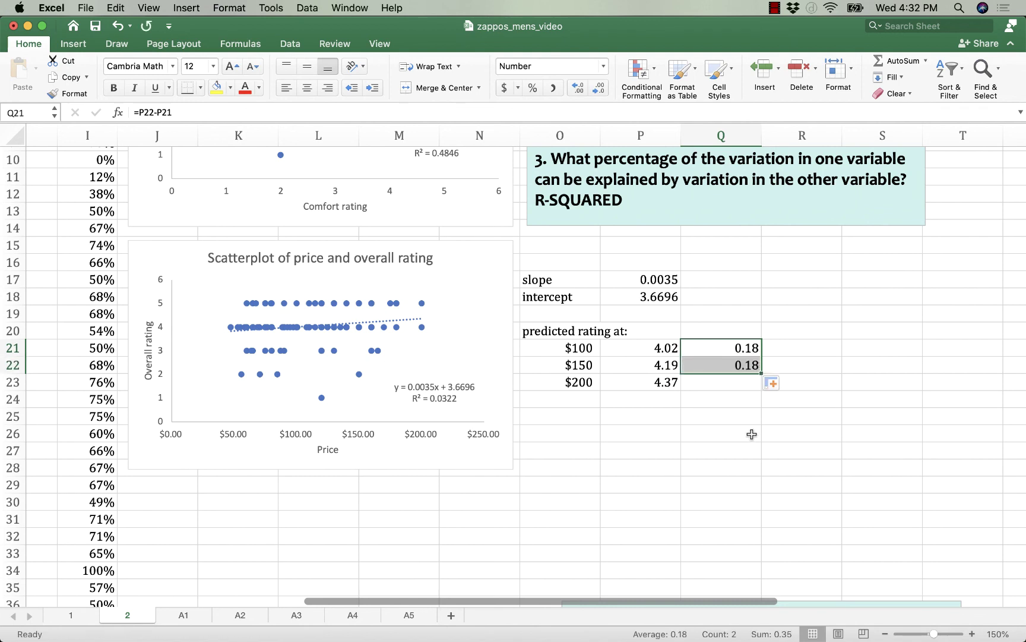
click(654, 280)
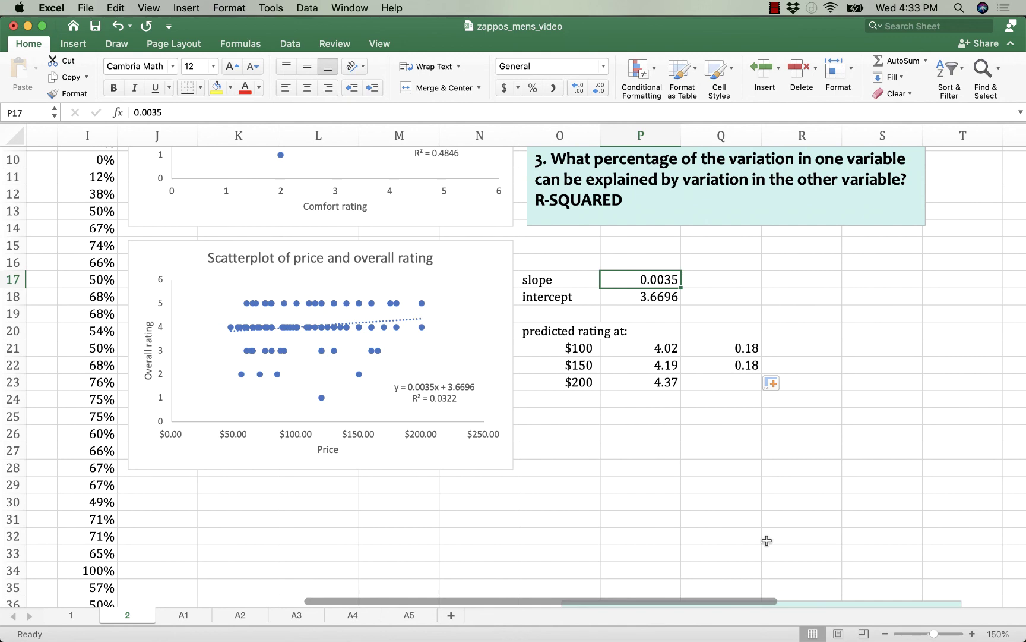
Step: Select O17:Q23, the slope 0.0035, intercept 3.6696, predictions and differences block
scroll(767, 540, up, 5)
scroll(767, 539, left, 1)
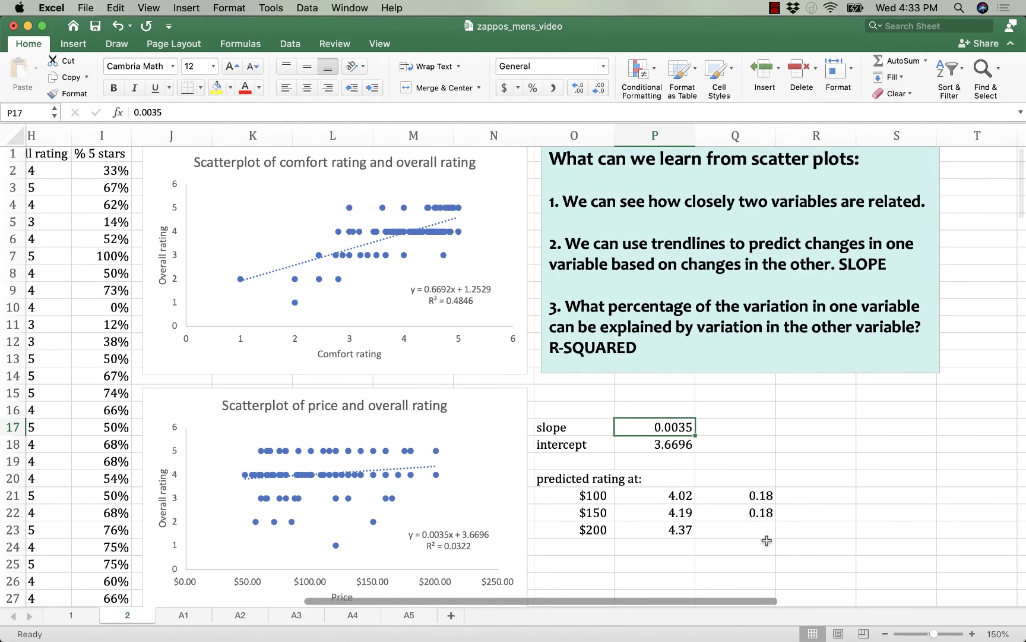
scroll(767, 540, down, 3)
scroll(767, 540, right, 1)
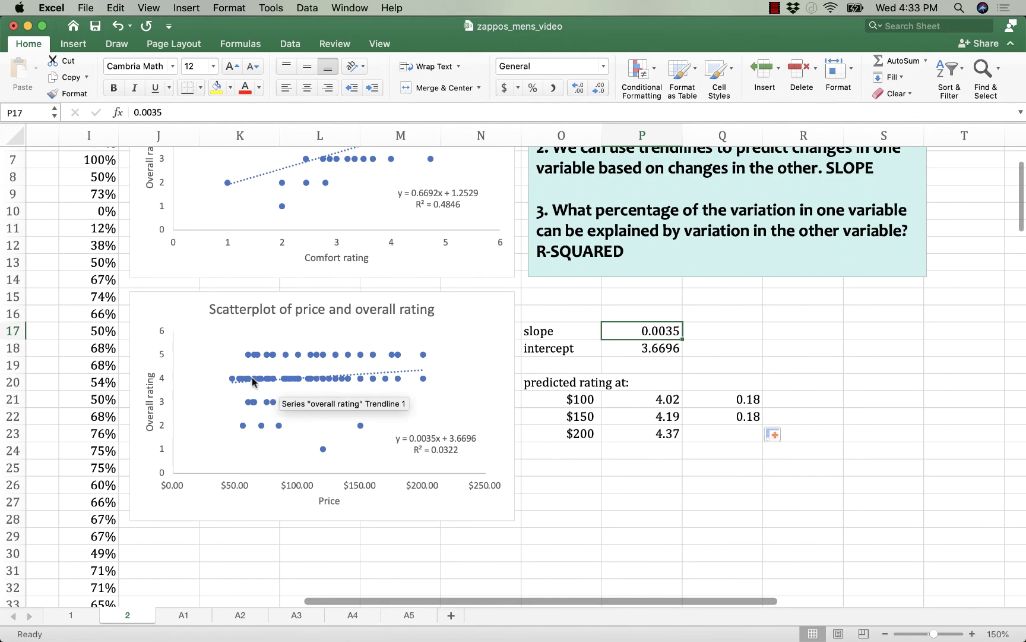
scroll(747, 500, up, 4)
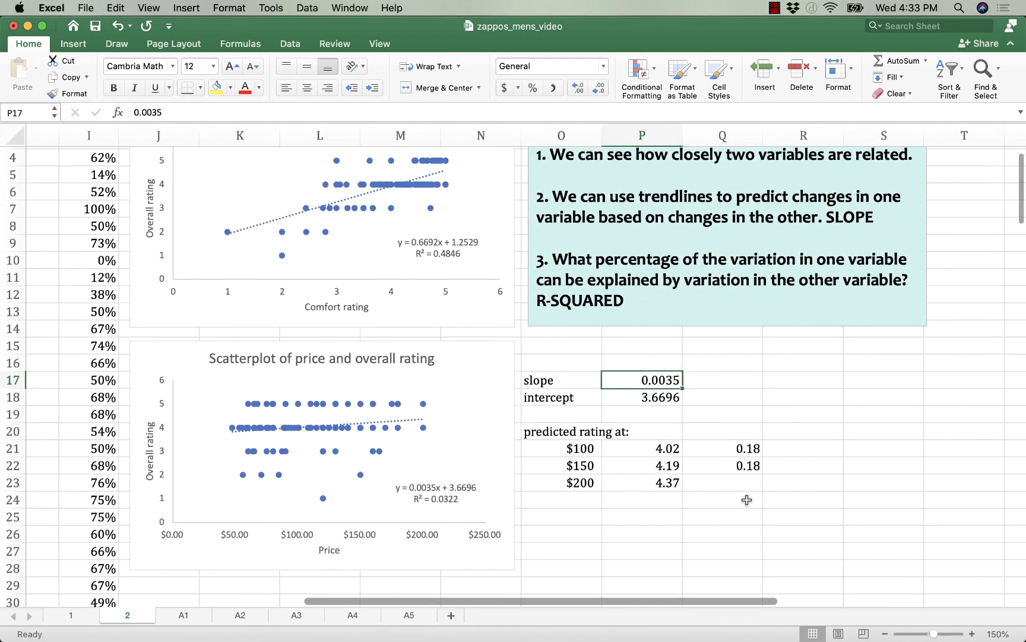
scroll(746, 499, right, 1)
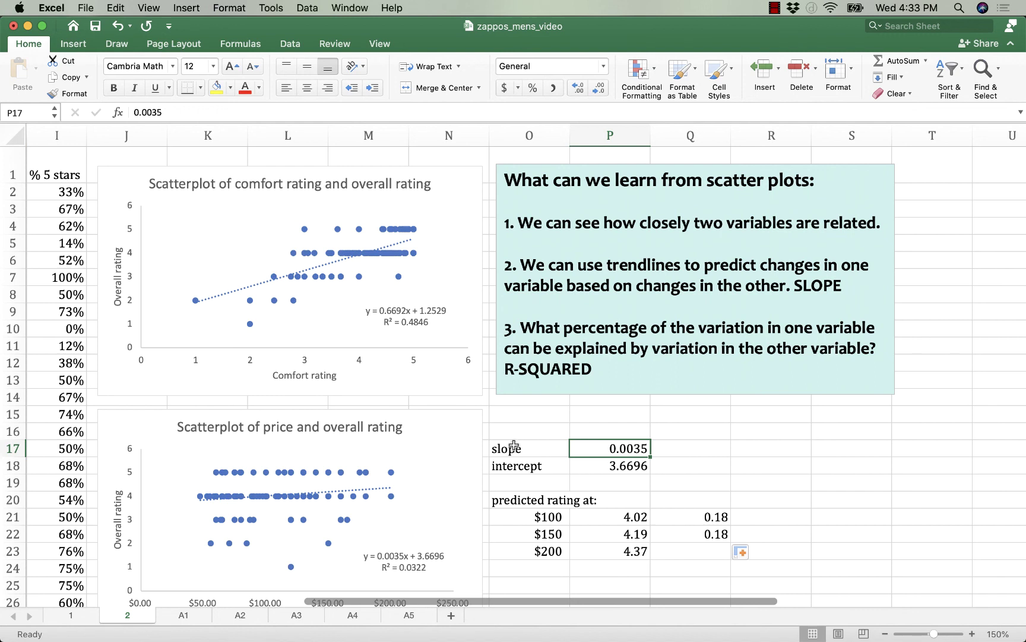
drag(515, 447, 725, 555)
mouse_move(743, 636)
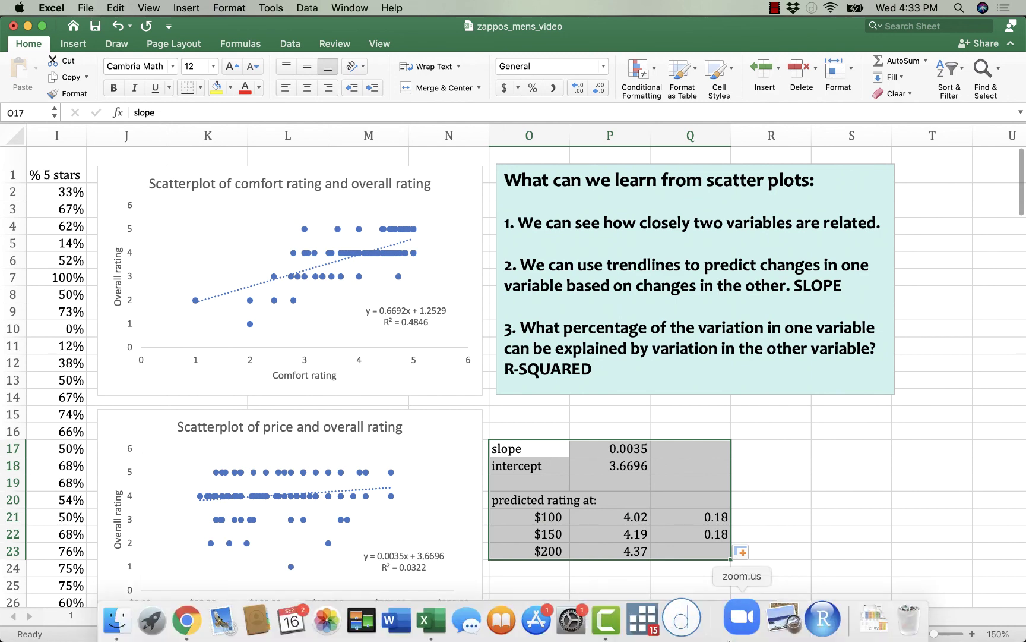